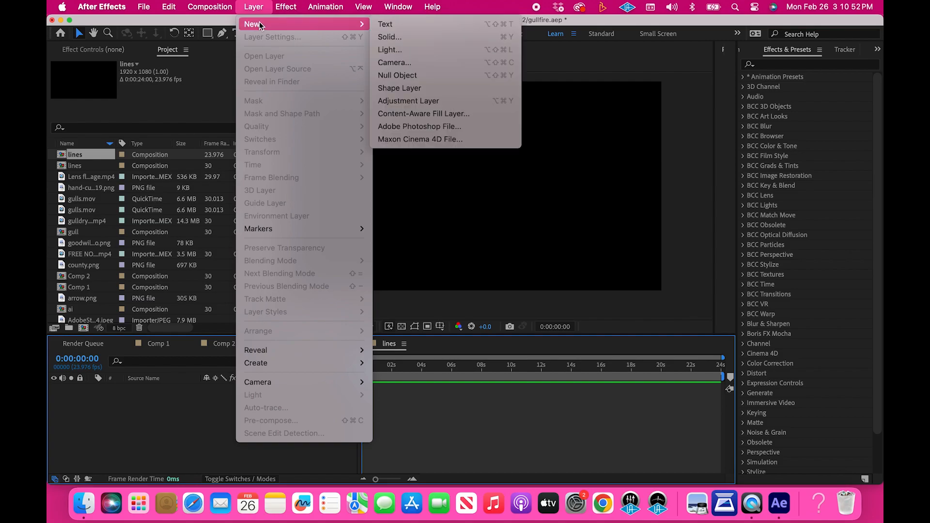
Create a shape layer and draw a straight horizontal line near the frame's upper edge with the Pen tool, extending past both sides
click(408, 89)
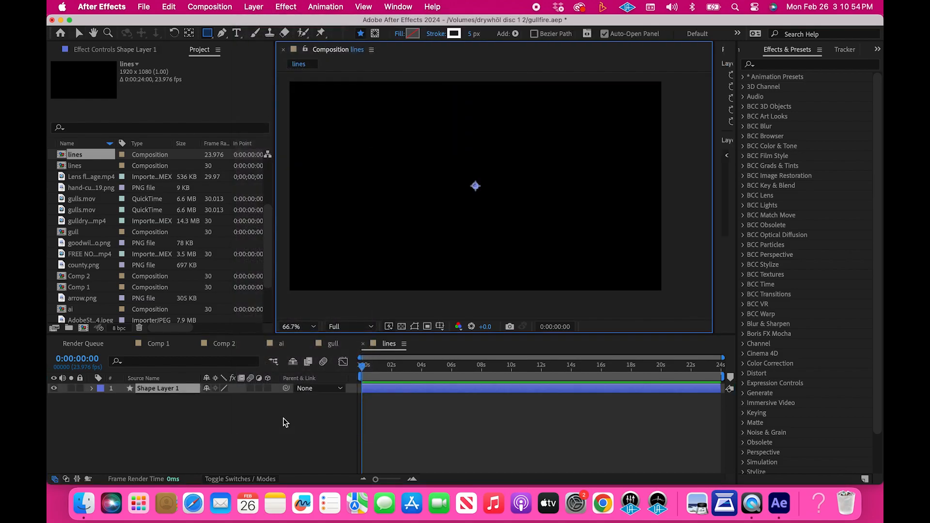
click(223, 32)
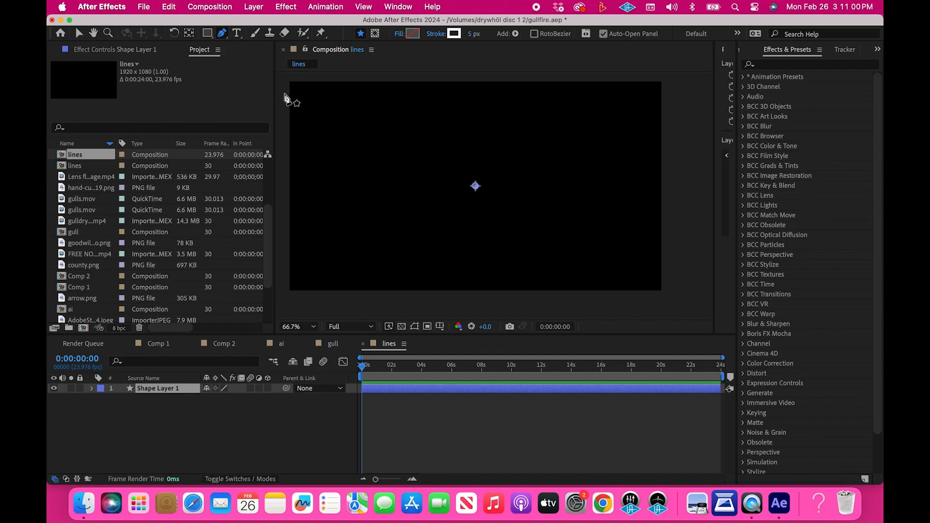
click(285, 93)
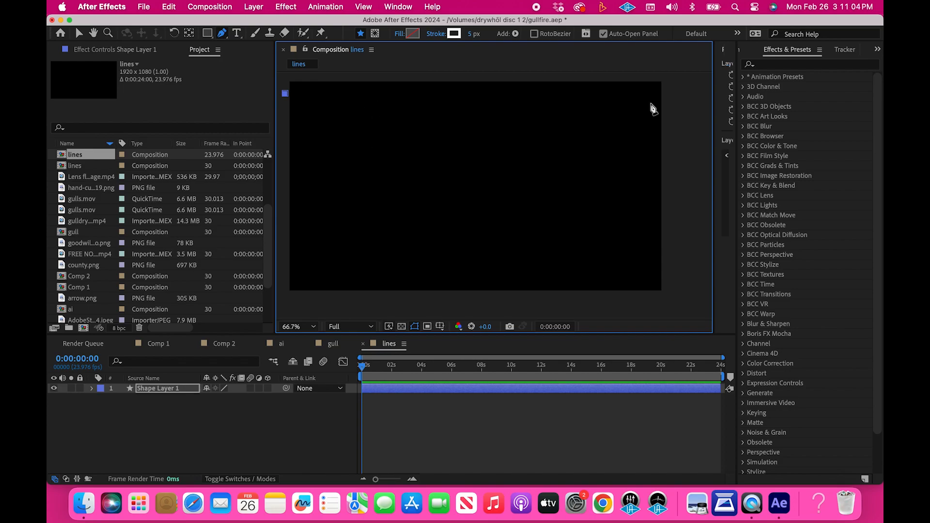
click(666, 93)
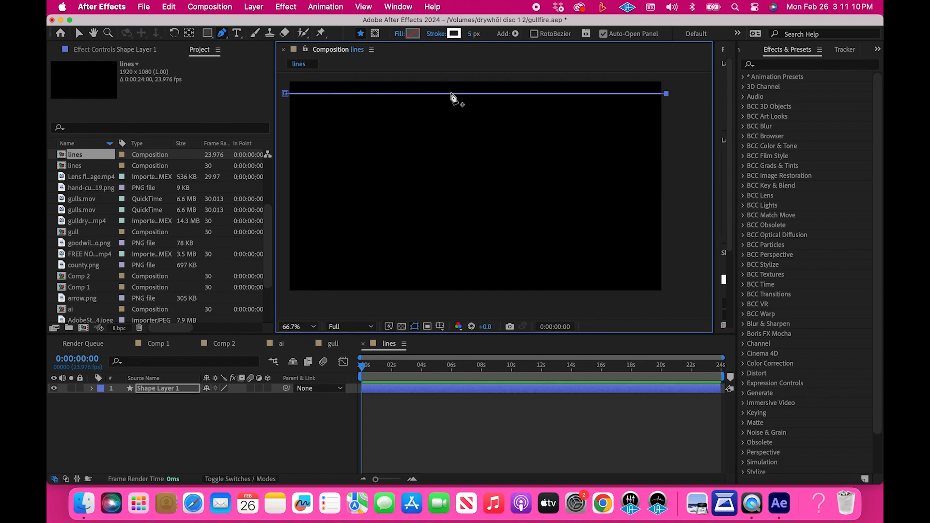
key(v)
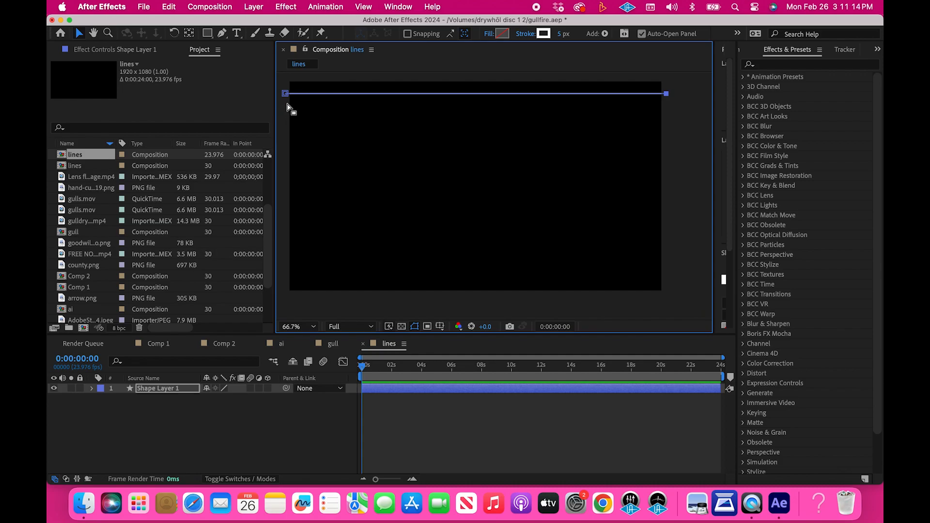
Keep the line's fill set to None and set its stroke width to 7 px
click(489, 34)
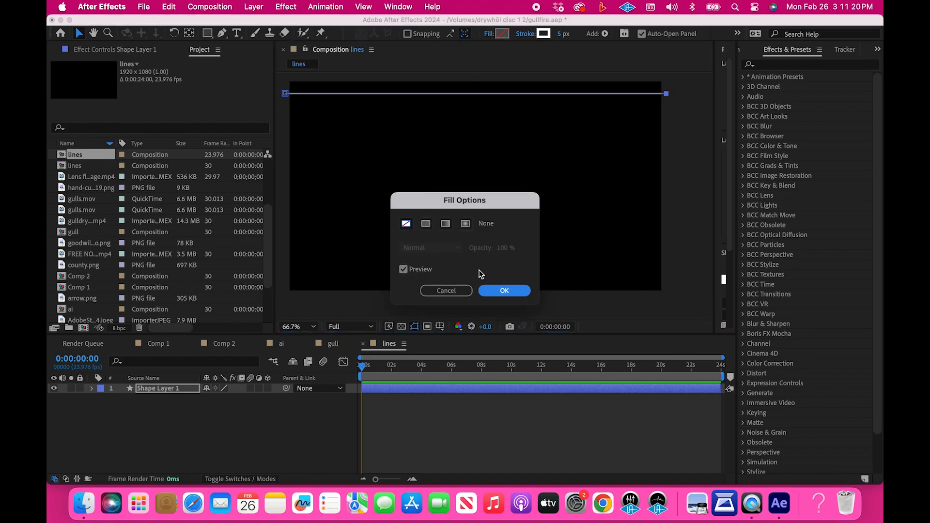
click(501, 290)
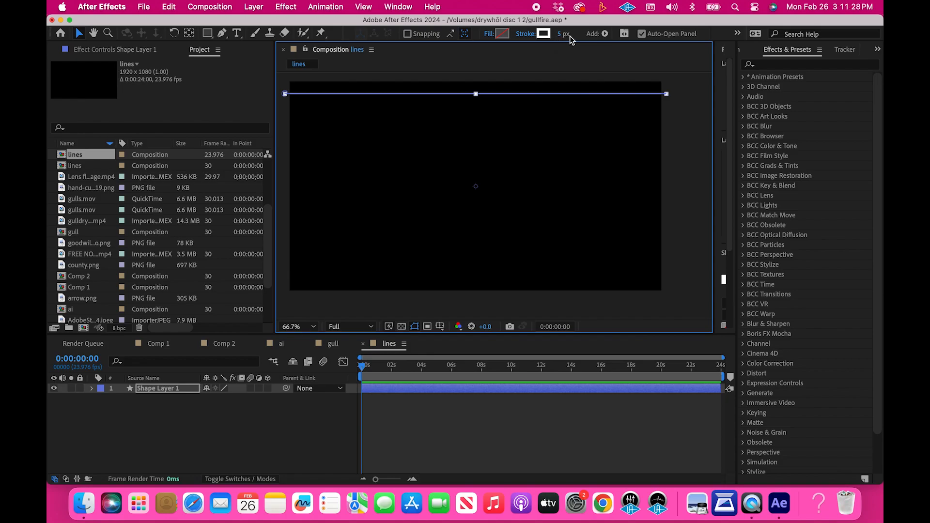
click(672, 124)
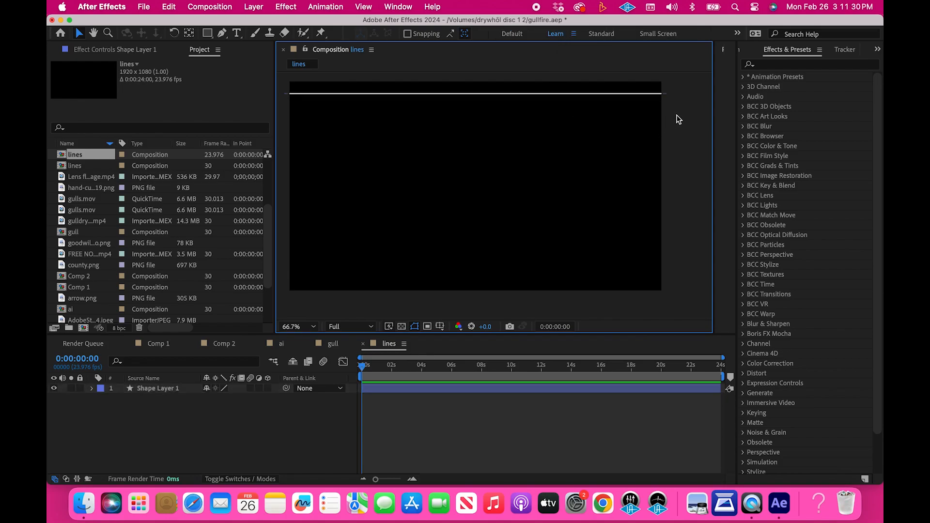
click(655, 96)
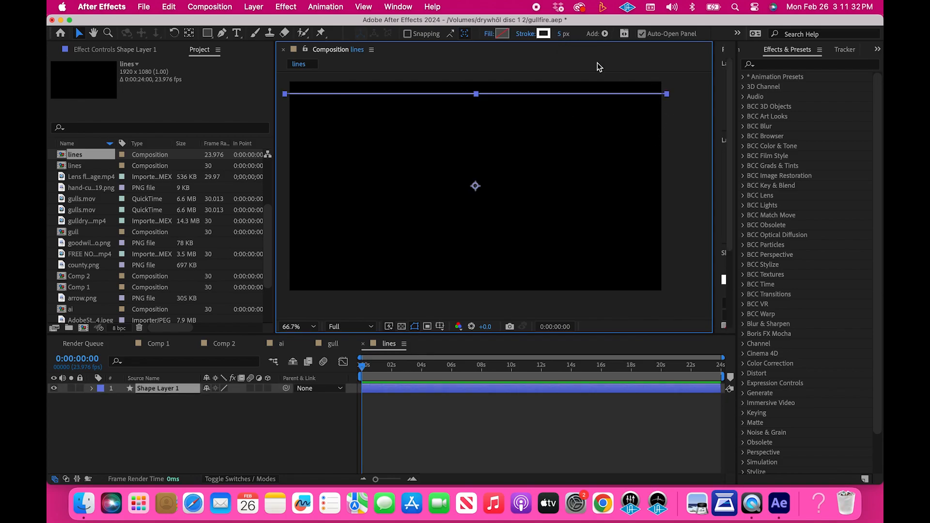
click(561, 34)
text(7)
key(Return)
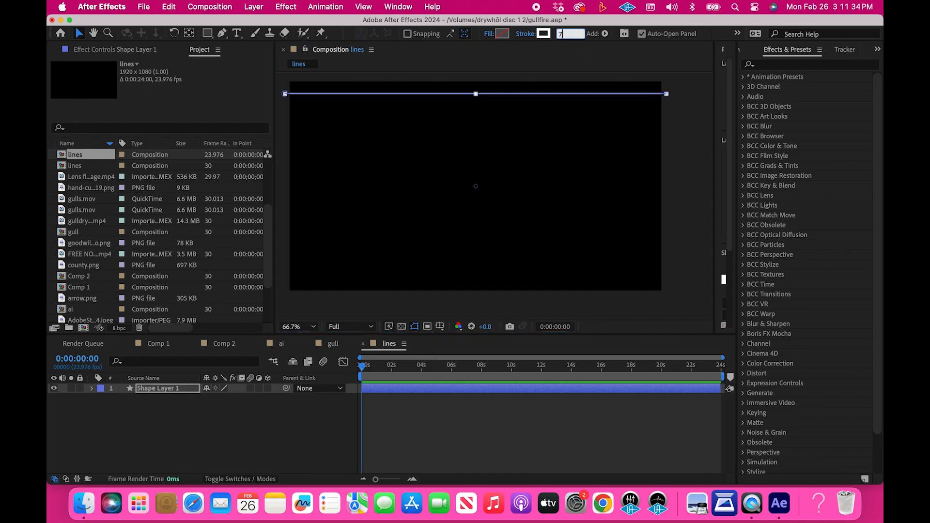
click(670, 114)
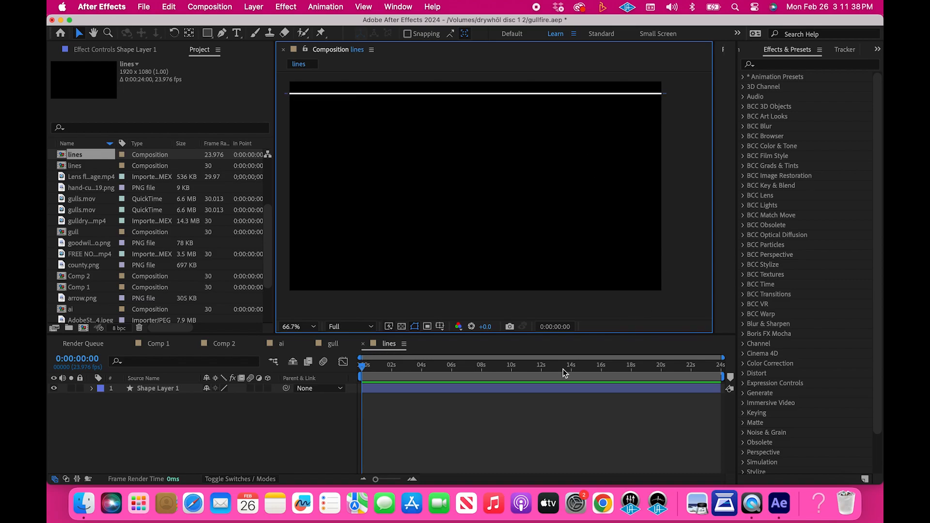
Add a Trim Paths operator to the line's shape layer
click(158, 385)
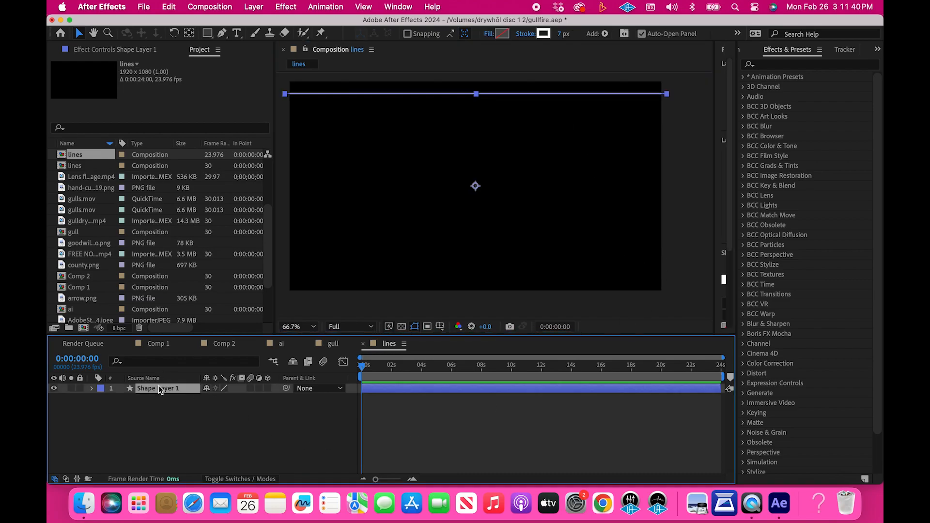
click(93, 388)
click(274, 399)
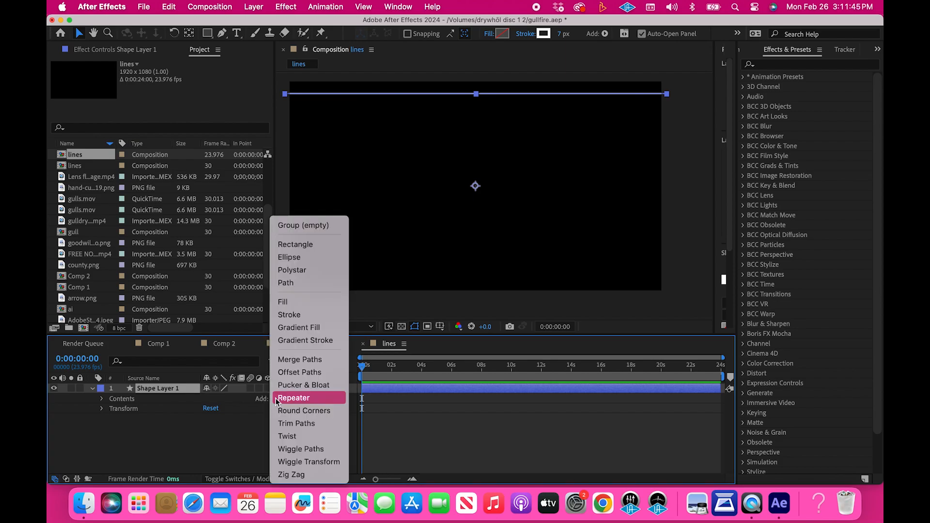
click(315, 425)
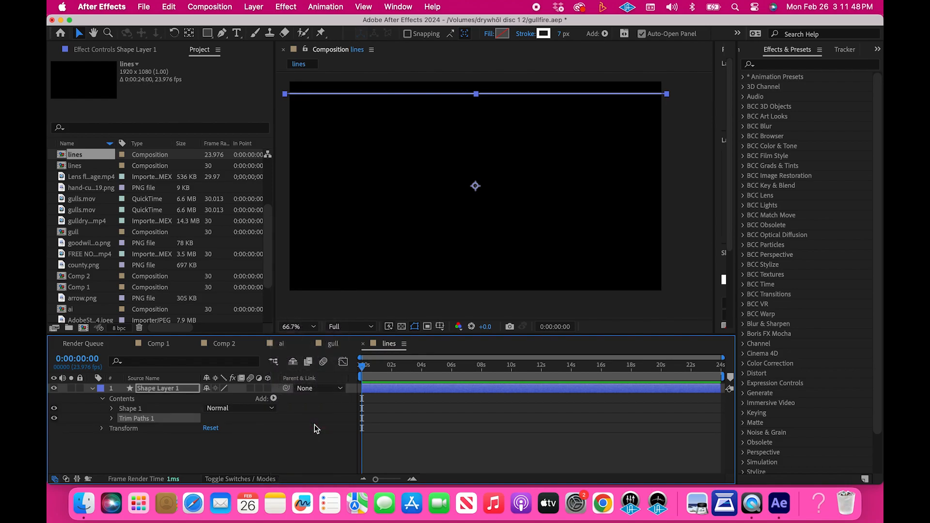
Enable keyframing for Trim Paths Start and End at 0 seconds, and set End to 0%
click(112, 419)
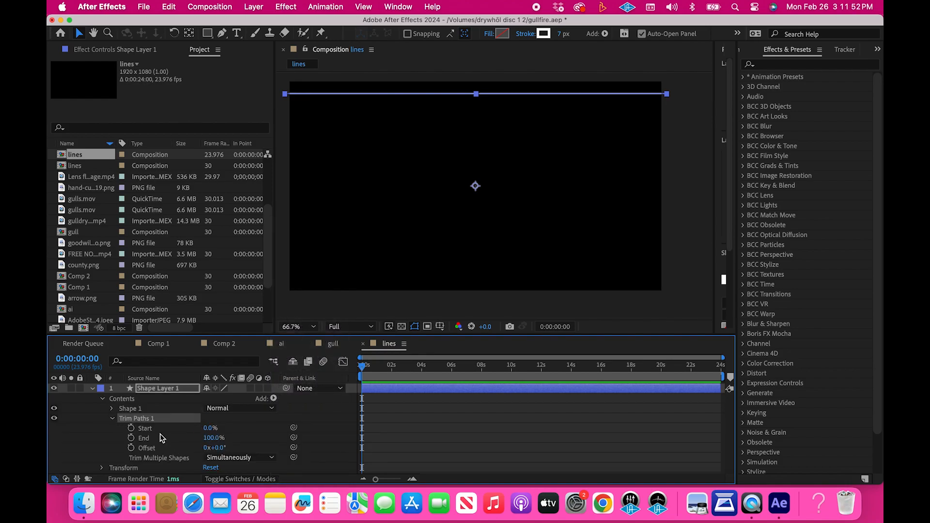
click(131, 428)
click(131, 438)
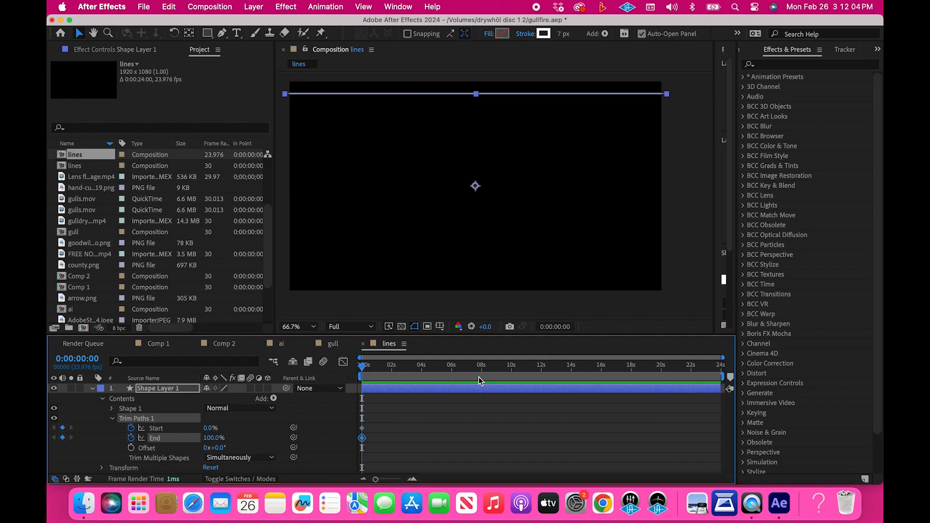
click(212, 438)
key(Return)
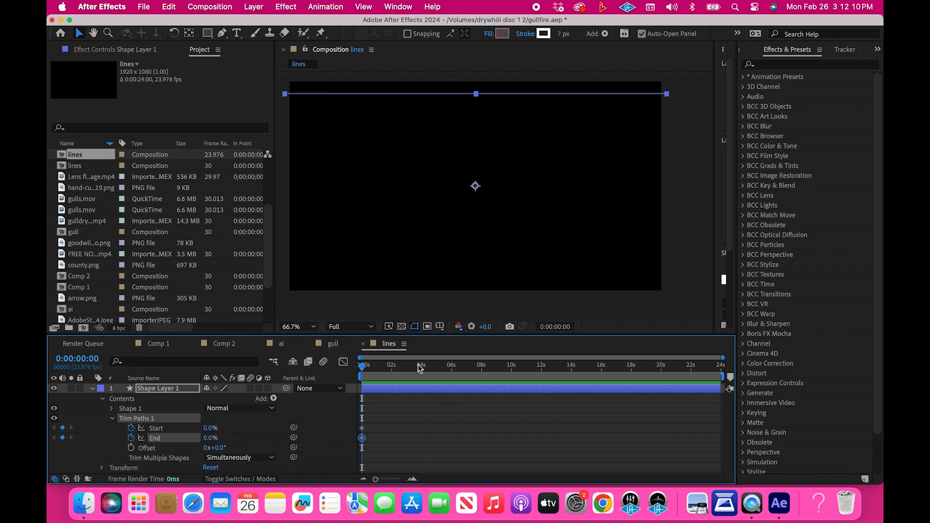
Move the playhead to 2 seconds and end the work area there
scroll(381, 432, up, 5)
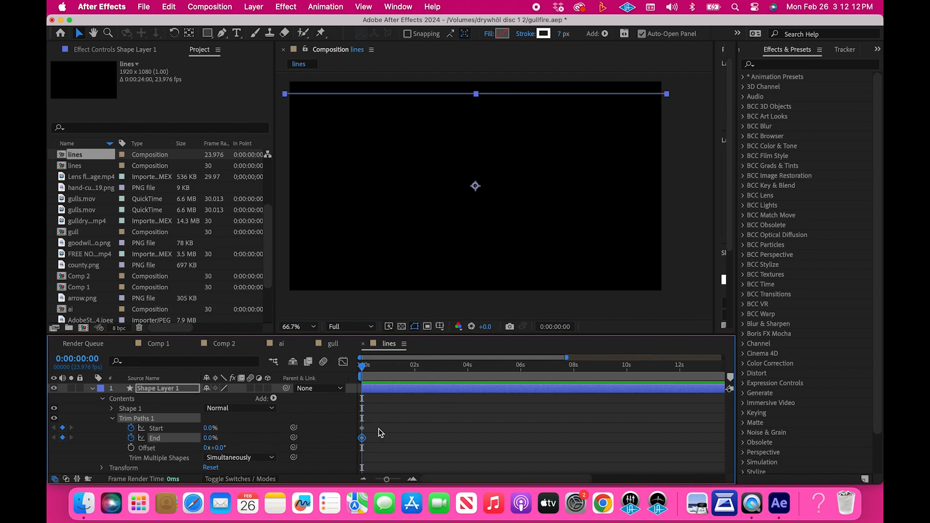
click(414, 371)
key(n)
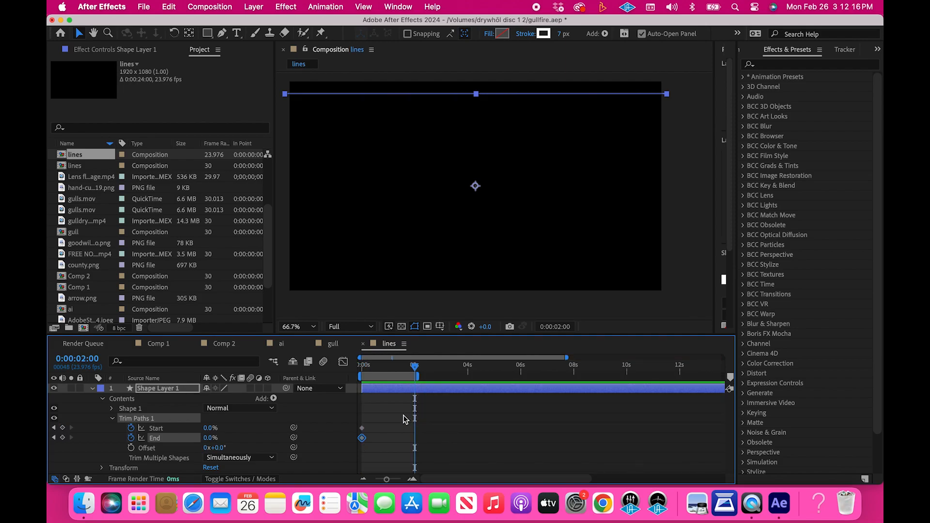
At 1 second, set Trim Paths End to 100% and add a Start keyframe that holds 0%
scroll(405, 419, up, 3)
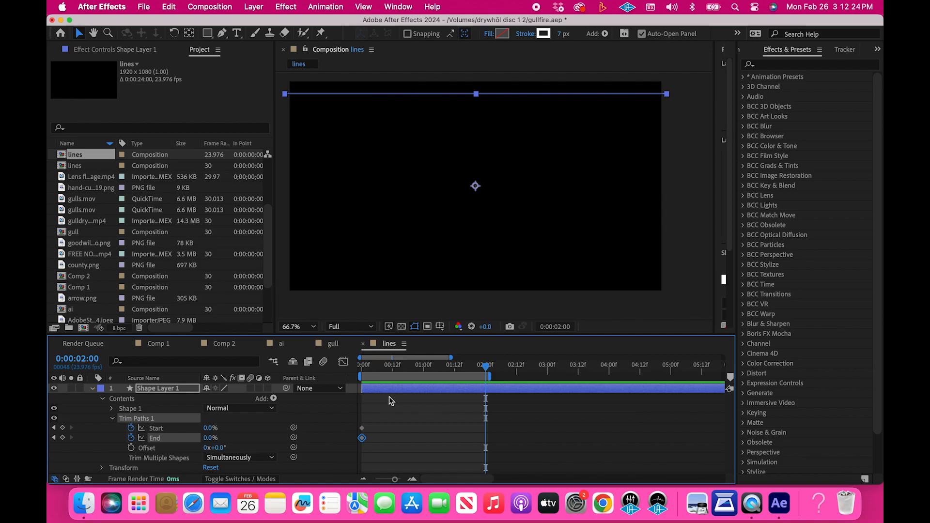
drag(379, 366, 356, 370)
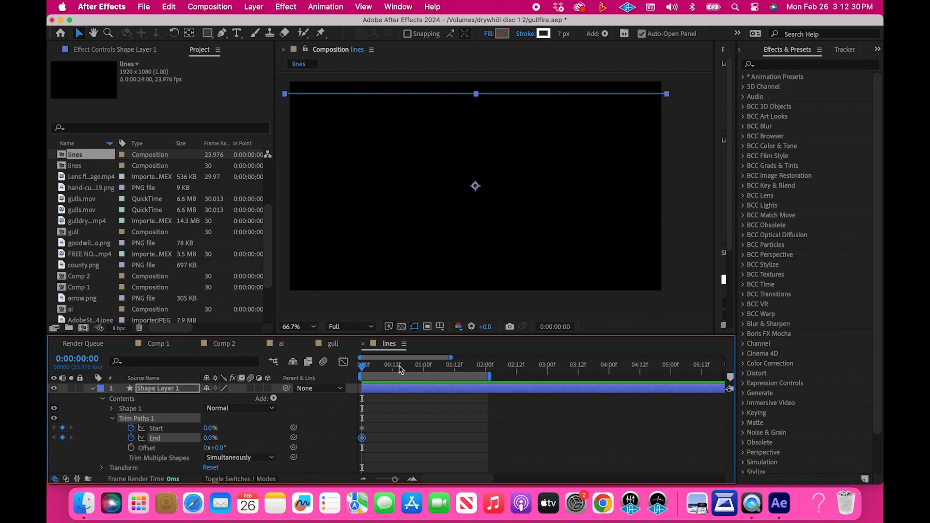
click(423, 368)
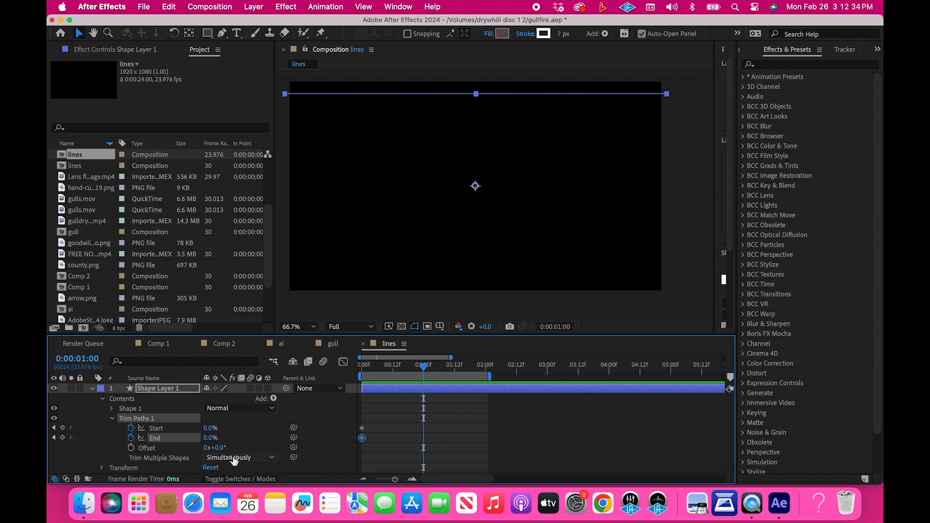
click(208, 438)
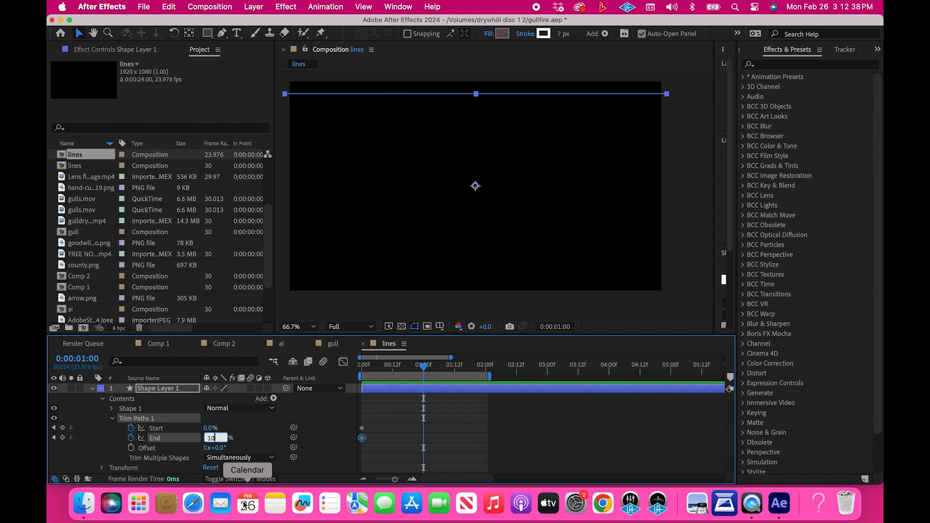
text(100)
key(Return)
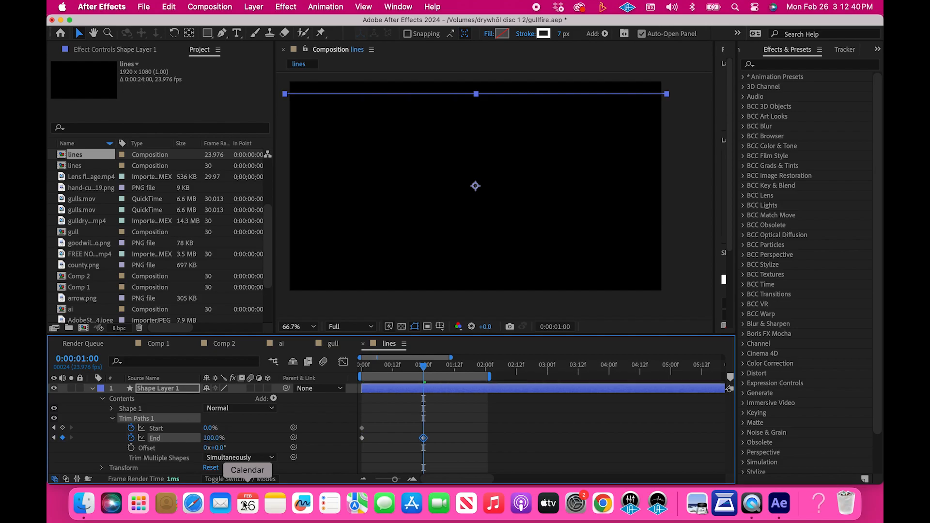
click(63, 428)
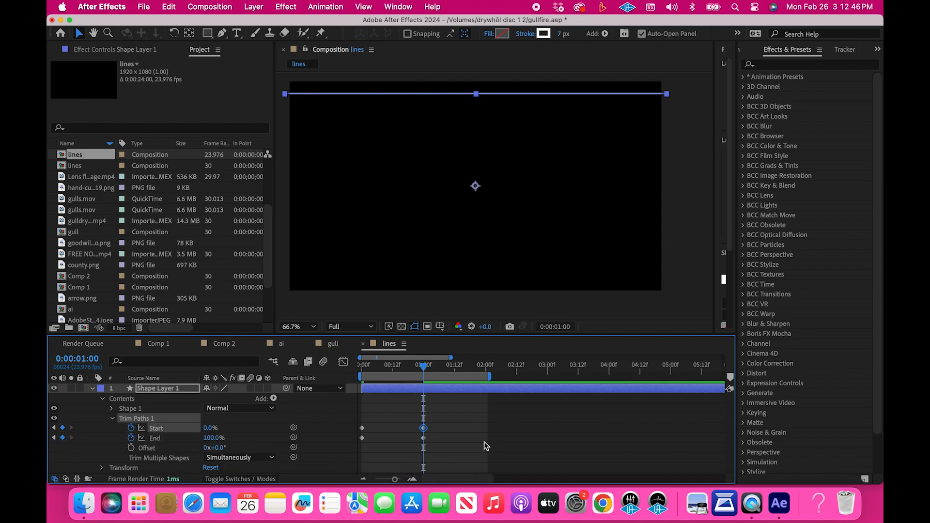
Set Trim Paths Start to 100% at 2 seconds and preview the line animation from the beginning
click(486, 369)
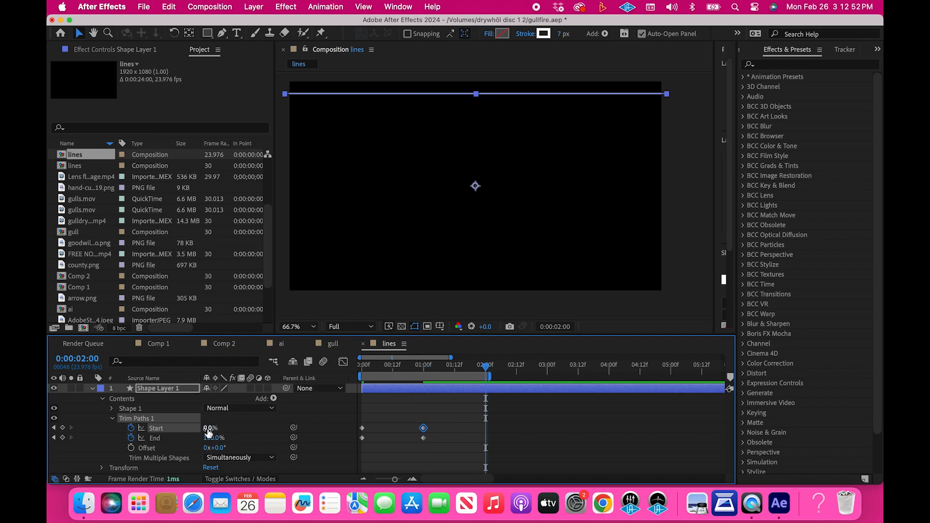
drag(209, 428, 334, 433)
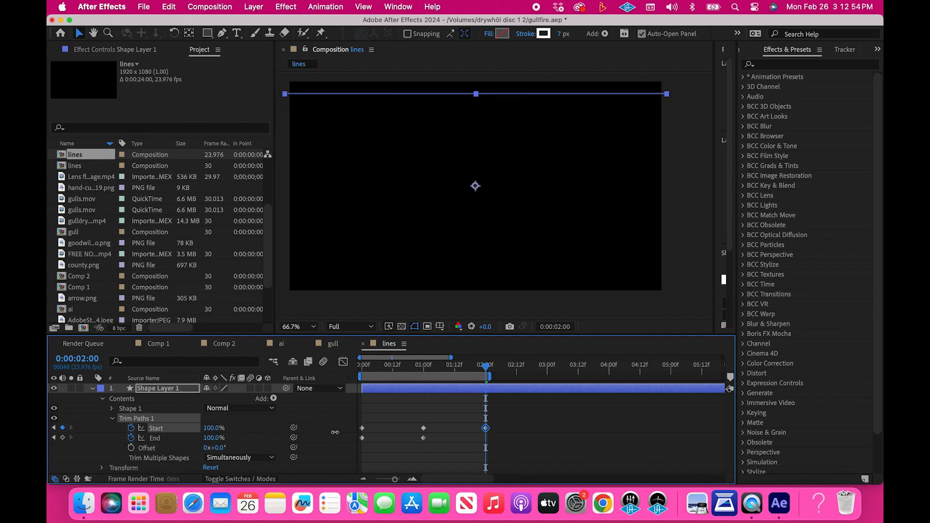
drag(210, 428, 213, 428)
click(456, 459)
click(395, 372)
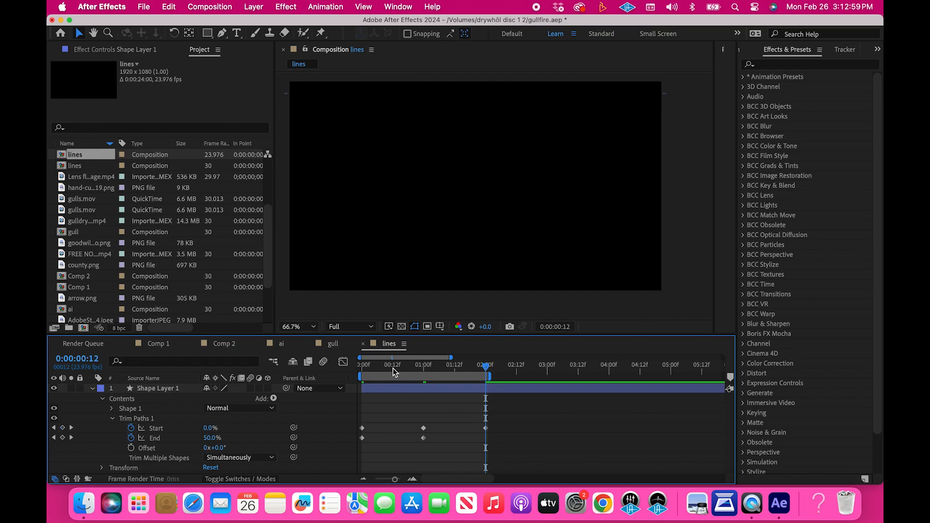
drag(395, 372, 339, 370)
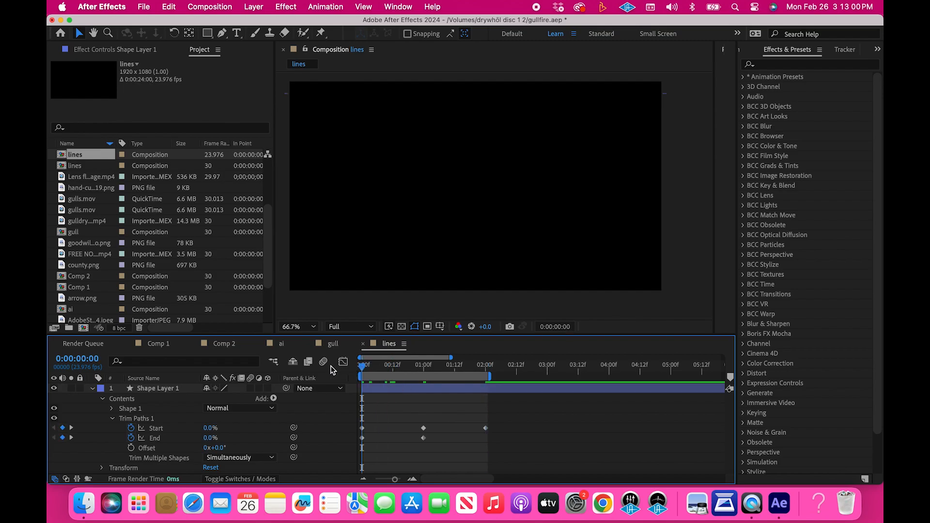
key(space)
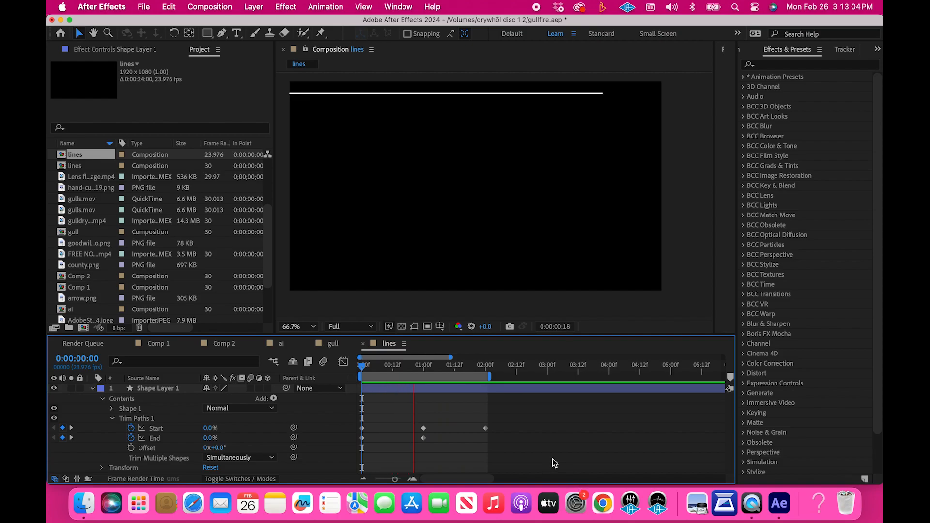
key(space)
Apply Easy Ease to all Start and End keyframes of Trim Paths and preview the eased animation
drag(512, 421, 359, 451)
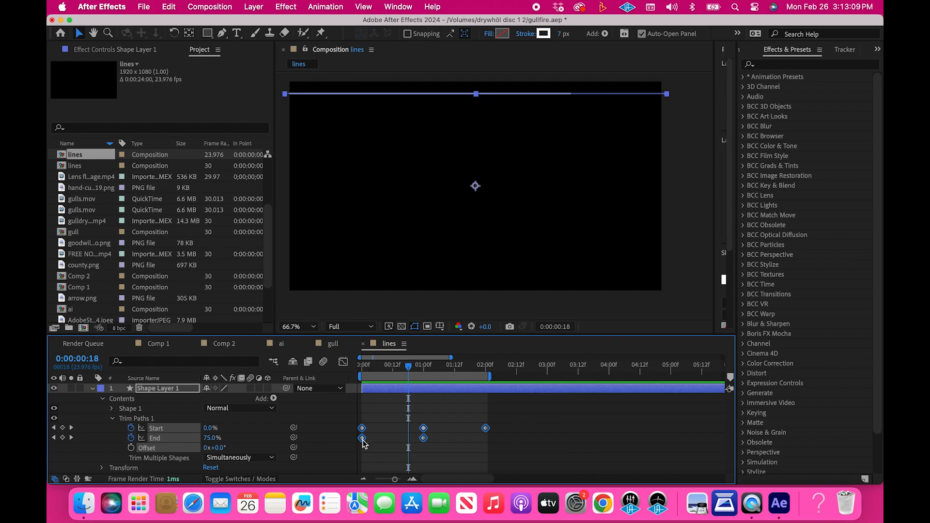
right_click(424, 440)
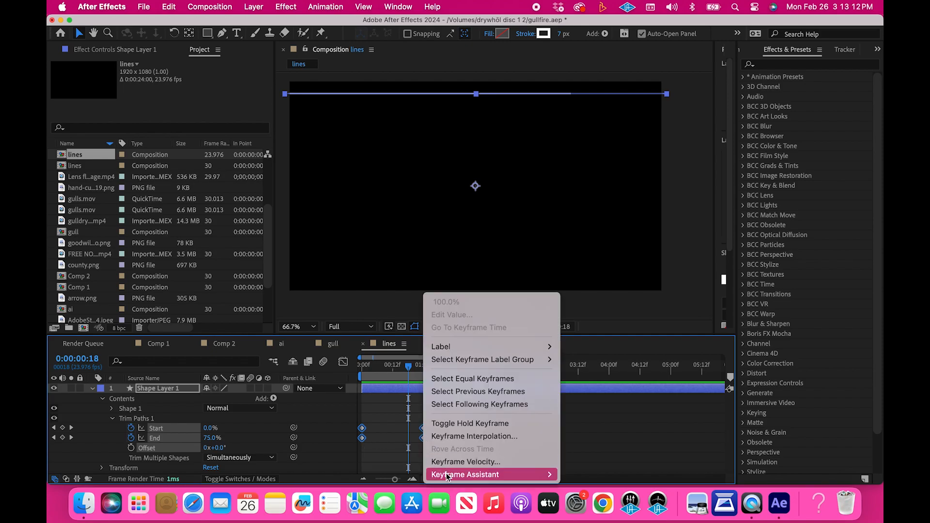
mouse_move(465, 475)
click(584, 382)
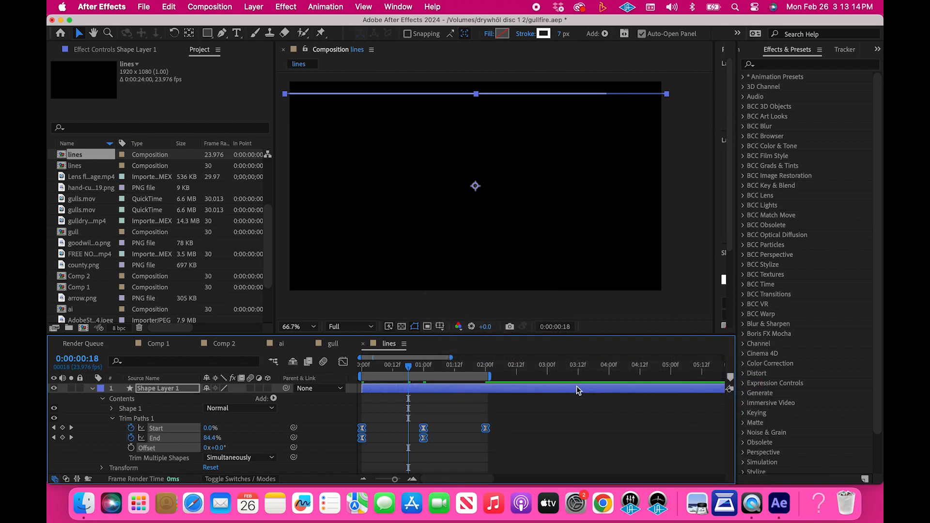
key(space)
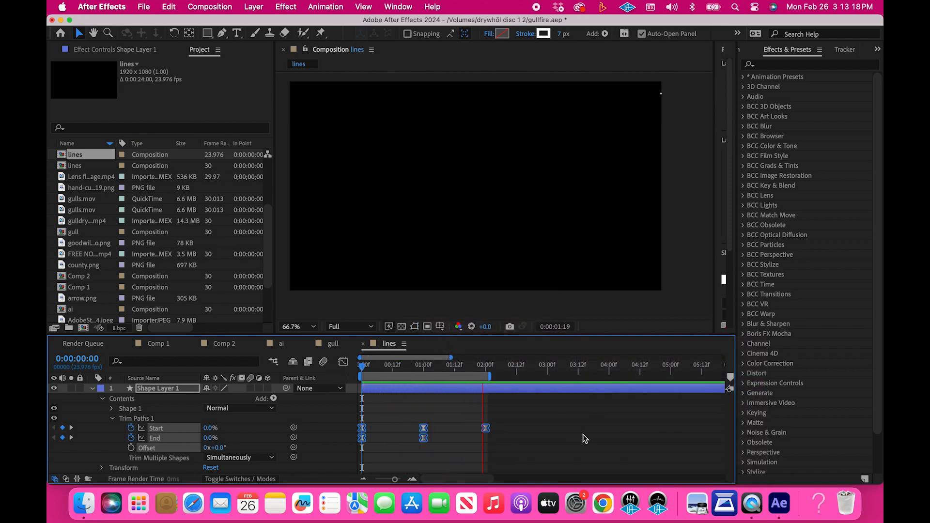
key(space)
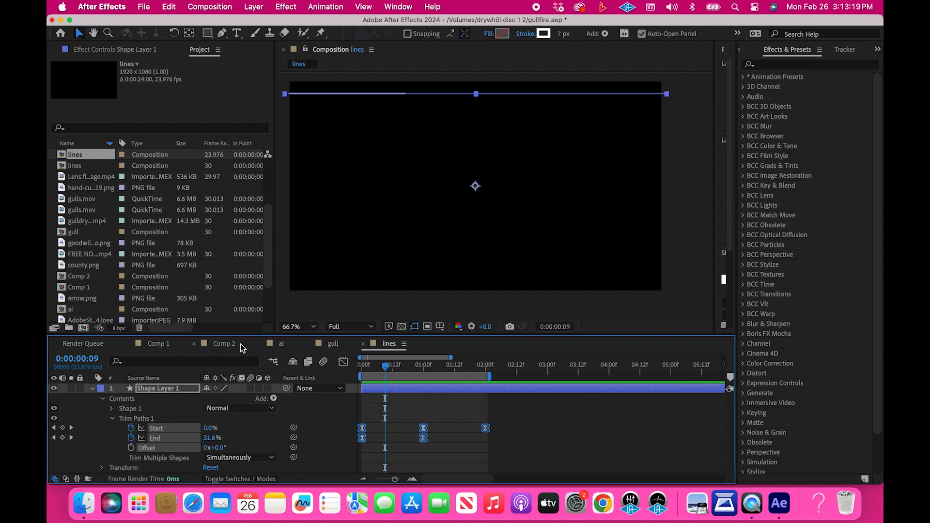
Duplicate Shape Layer 1 and shift the copy straight down so it sits just below the original line
click(92, 389)
key(Return)
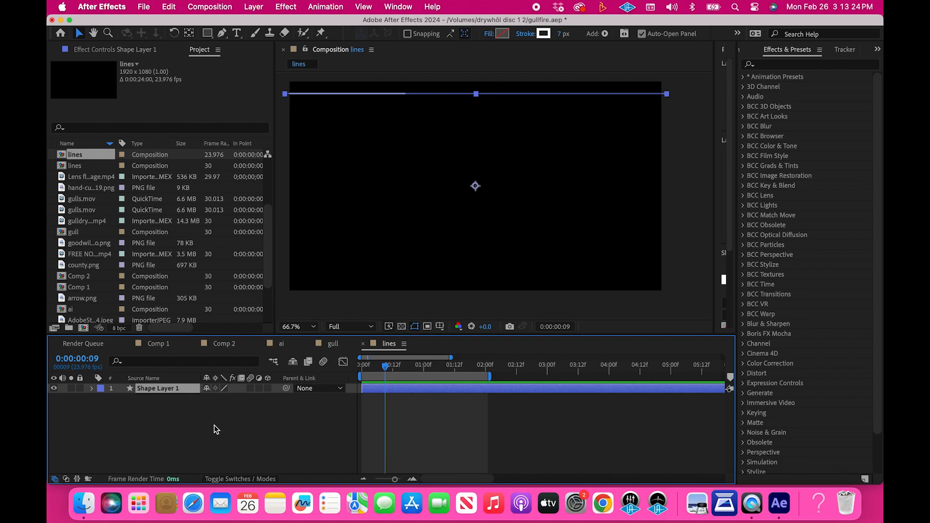
key(super+d)
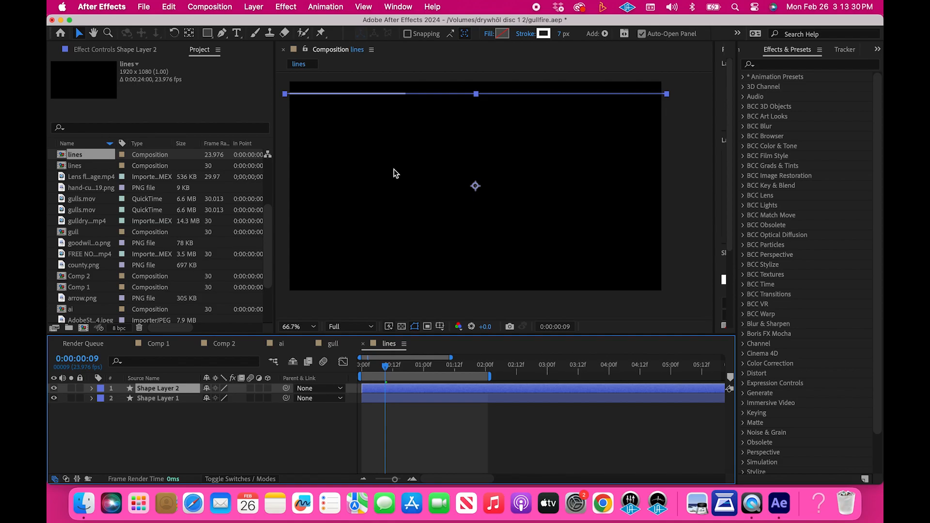
key(shift+Down)
key(shift+Down)
key(shift+Down)
key(shift+Down)
key(shift+Down)
key(shift+Down)
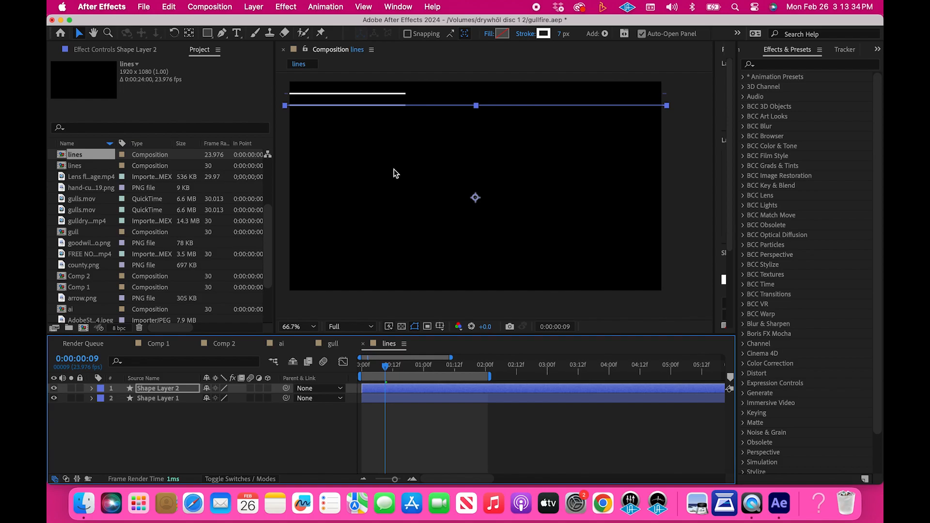
Set the stroke width of both line layers to 10 px
click(428, 411)
click(408, 387)
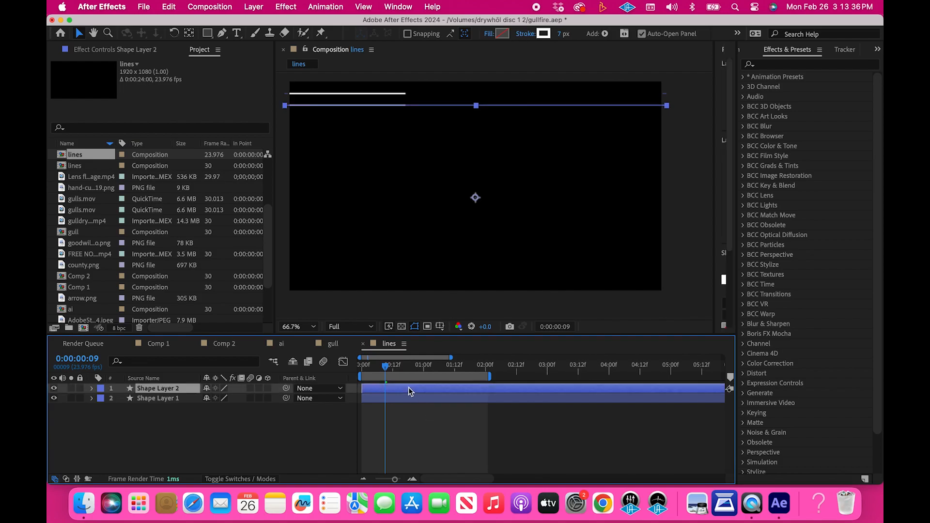
shift+click(405, 398)
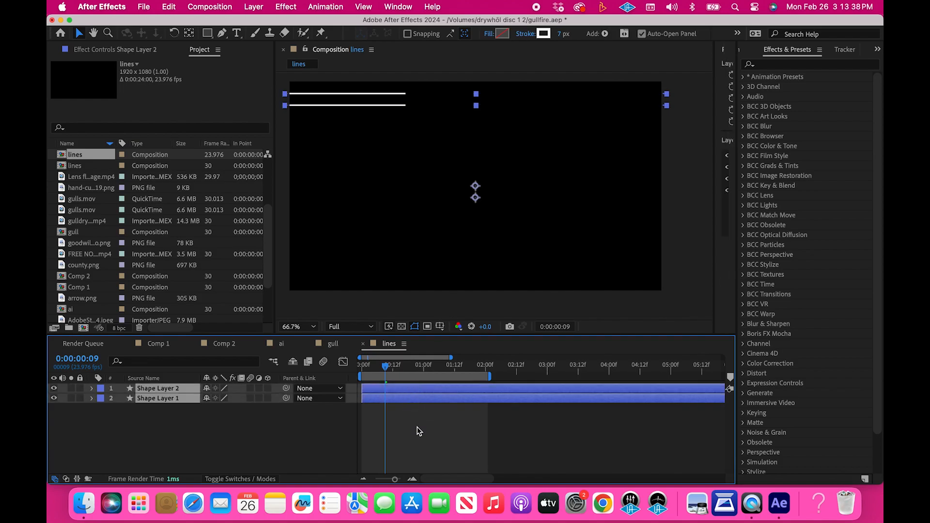
click(565, 34)
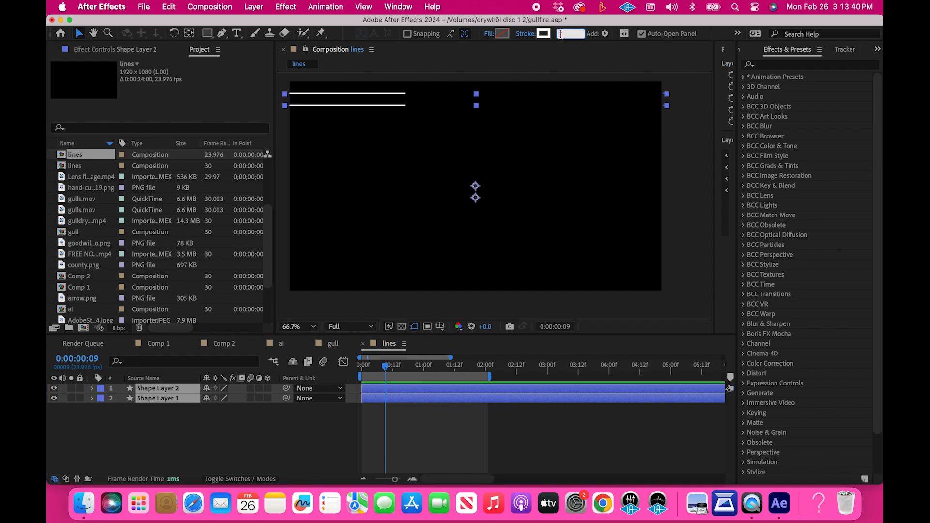
text(10)
key(Return)
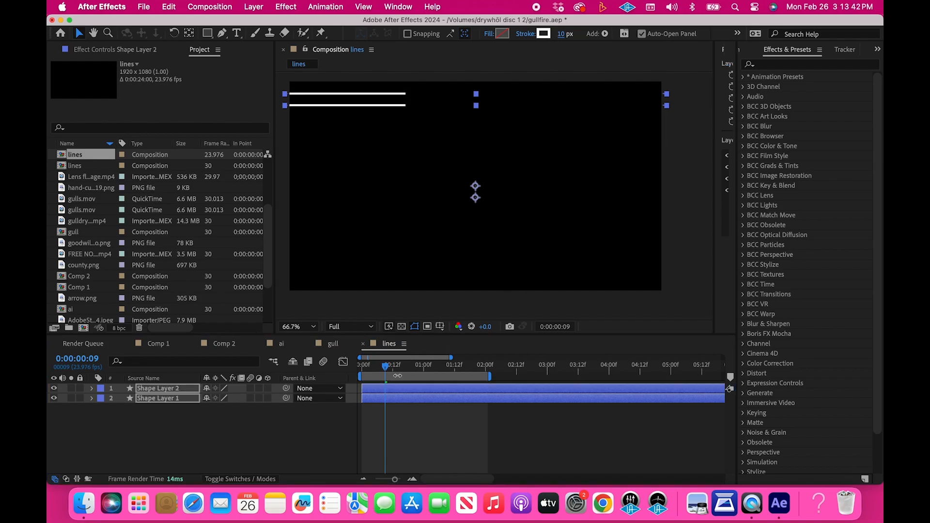
Preview the animation of the two thicker lines from the beginning of the composition
click(394, 415)
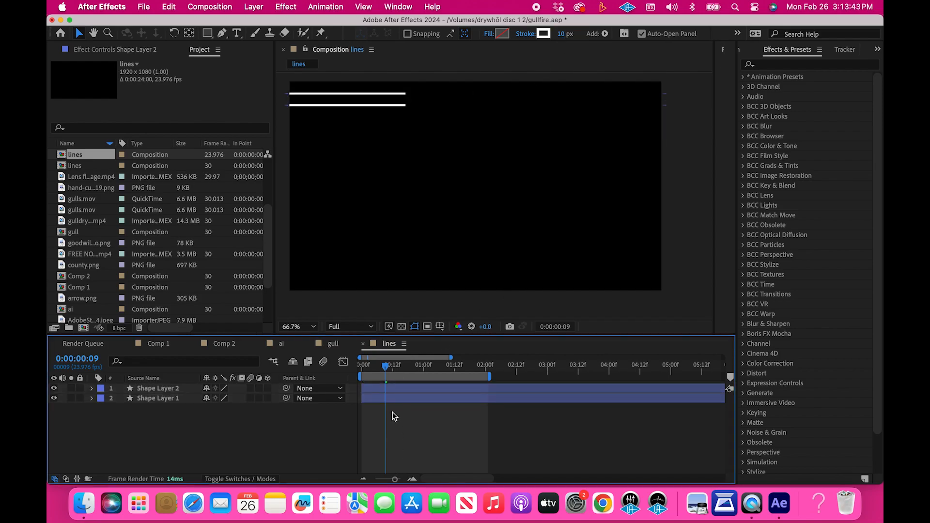
click(169, 391)
click(169, 398)
drag(386, 369, 344, 370)
key(space)
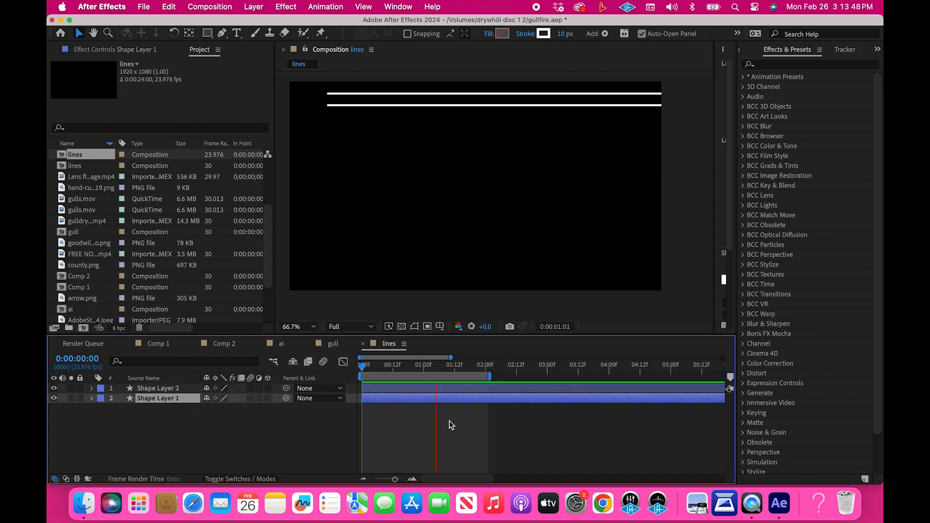
key(space)
With the playhead at frame 8, duplicate both line layers together
click(382, 369)
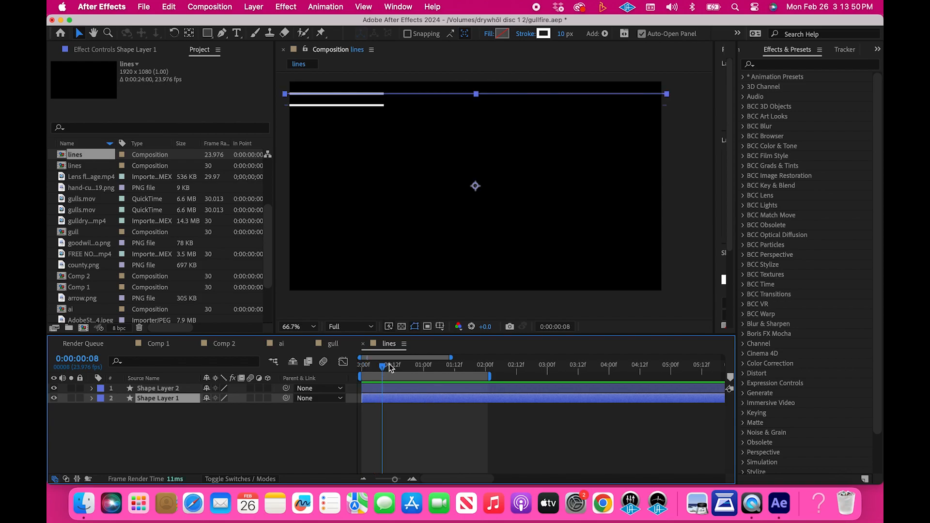
shift+click(393, 391)
key(super+d)
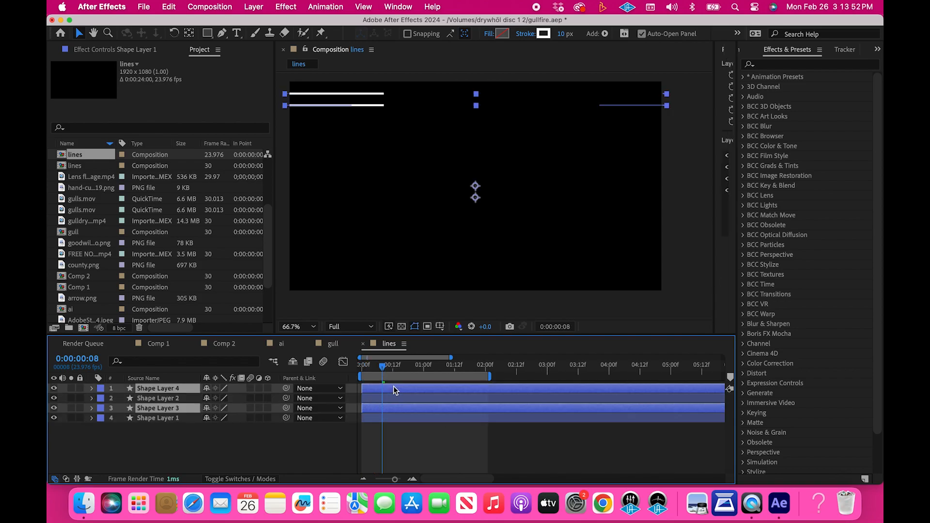
Flip the two duplicated lines horizontally and move them straight down near the lower edge of the frame
right_click(391, 387)
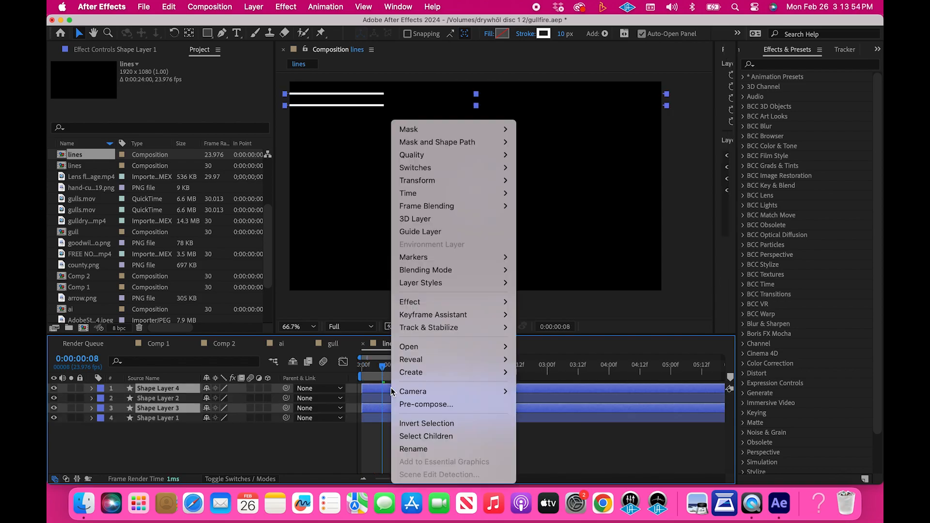
mouse_move(431, 183)
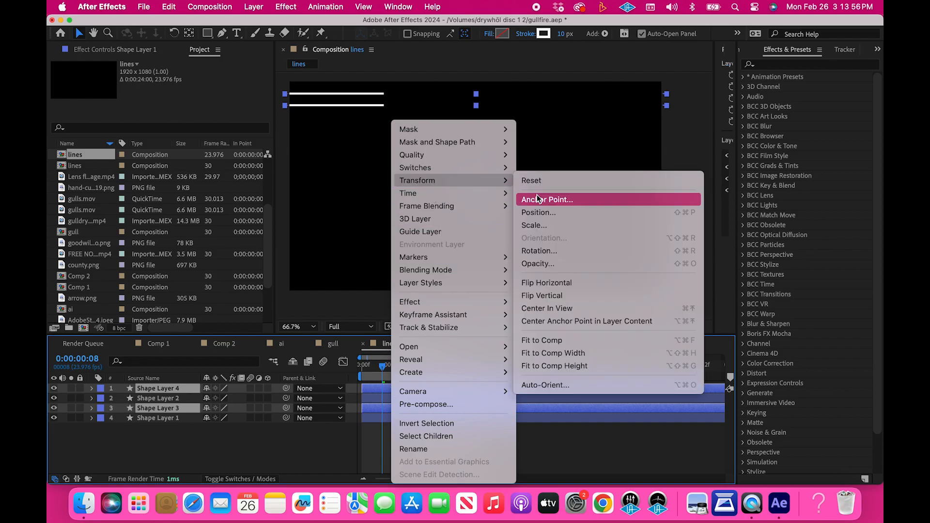
click(545, 283)
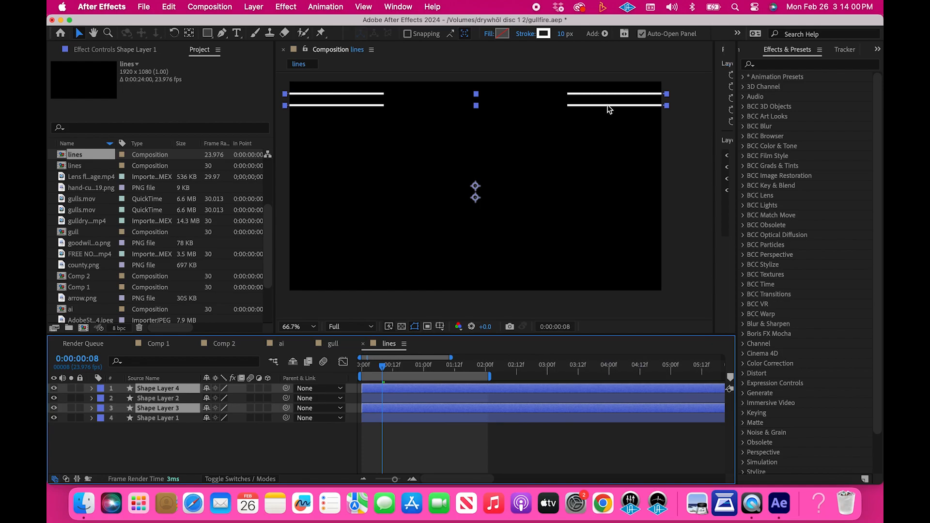
drag(610, 109, 627, 274)
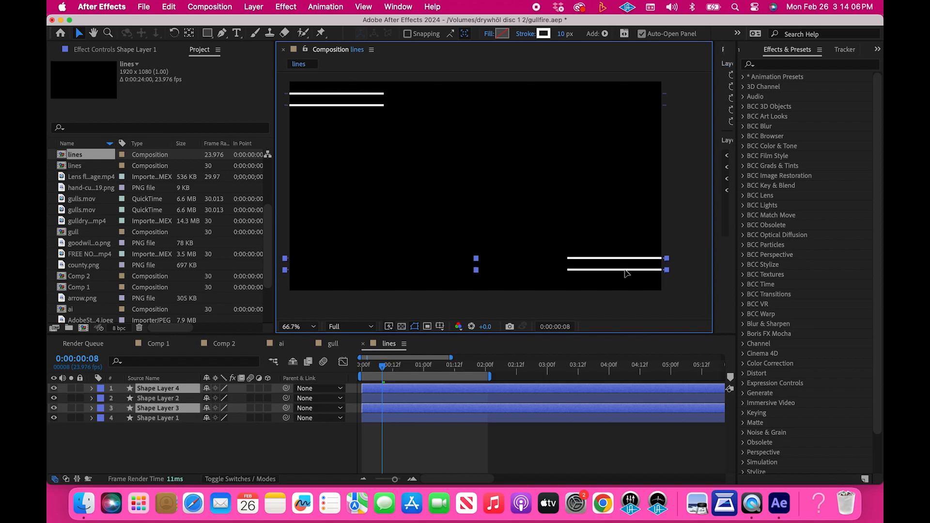
drag(624, 270, 624, 270)
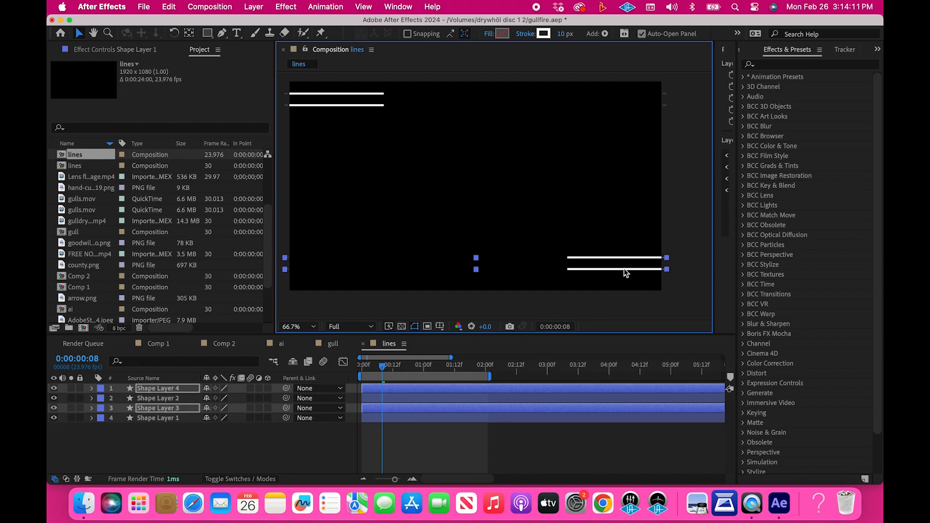
Reorder the layers so Shape Layer 2 sits directly above Shape Layer 1, below Shape Layer 3
click(165, 397)
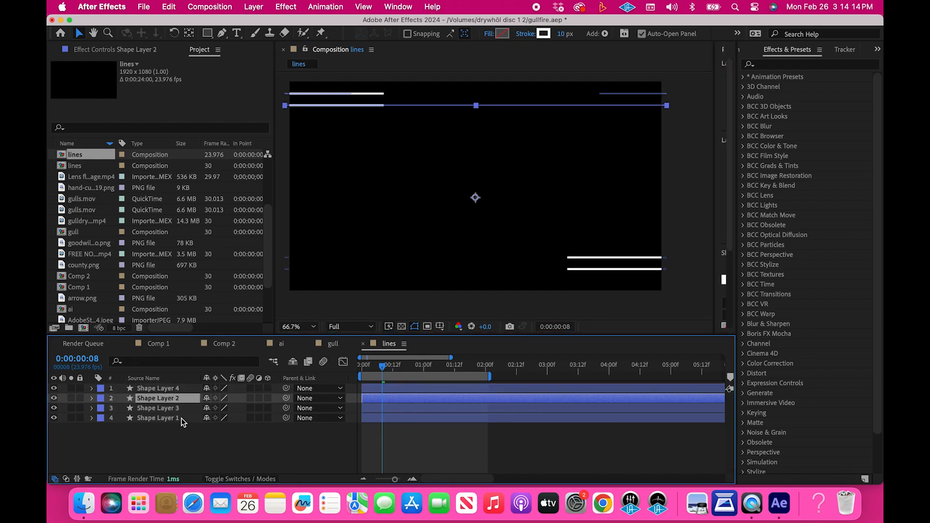
shift+click(167, 408)
shift+click(162, 419)
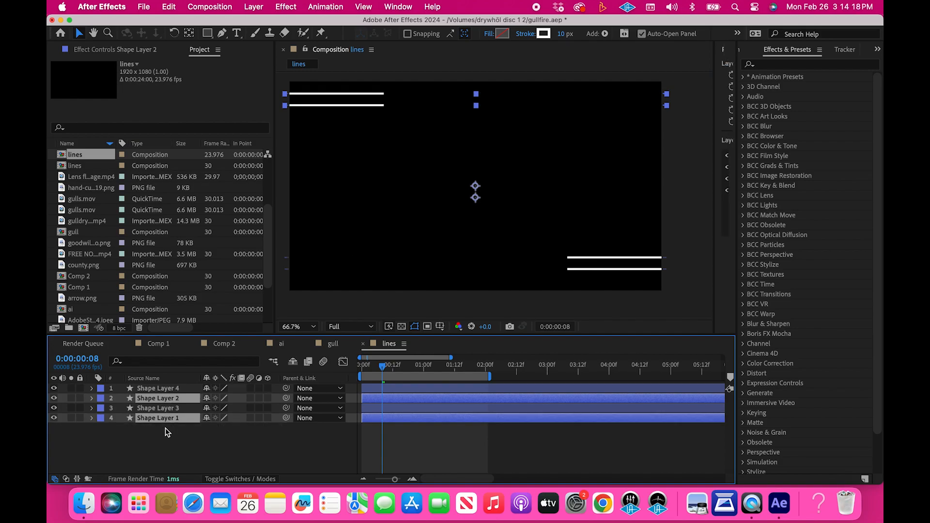
click(165, 428)
drag(165, 399, 164, 413)
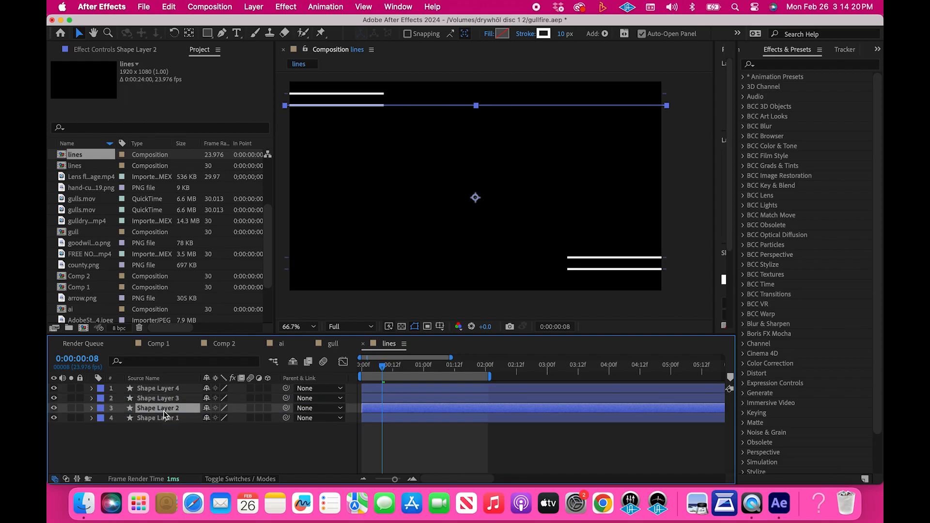
Nudge Shape Layers 1 and 2 down so the upper pair's edge spacing roughly matches the lower pair's
shift+click(164, 418)
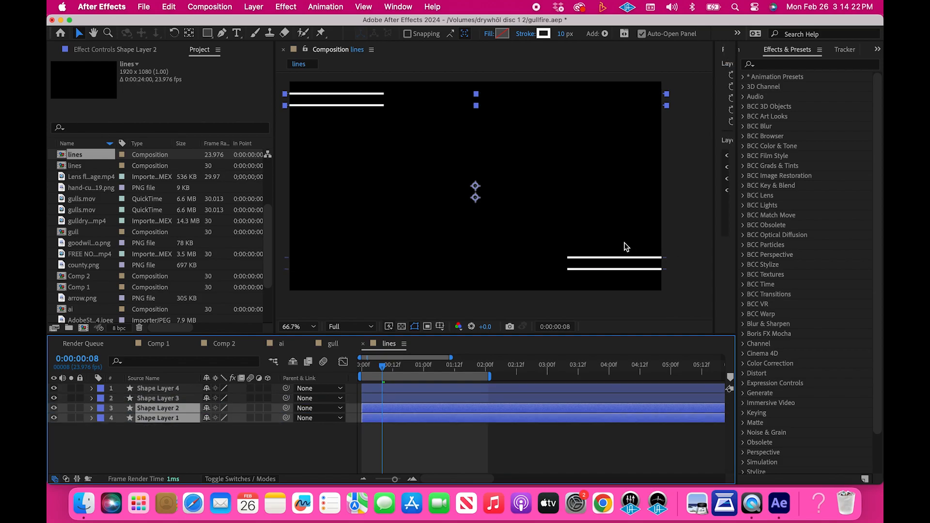
click(362, 103)
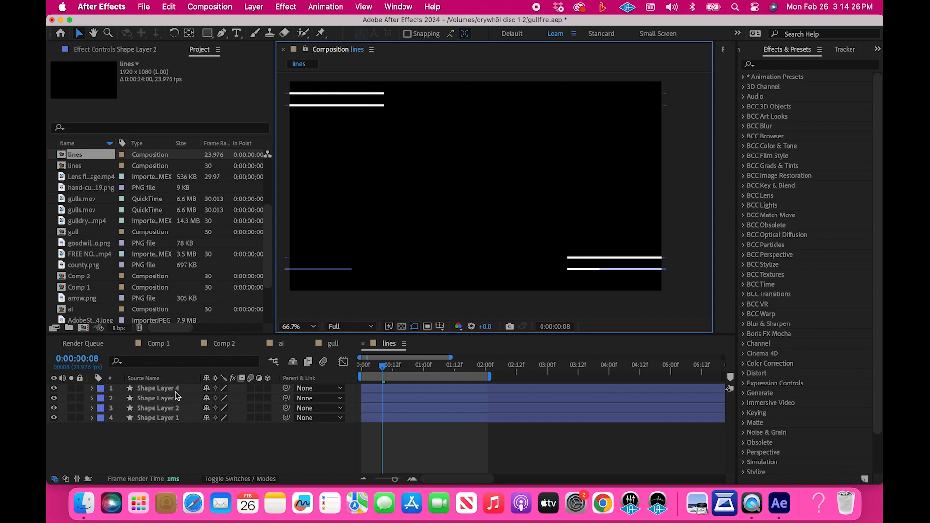
click(167, 407)
shift+click(166, 417)
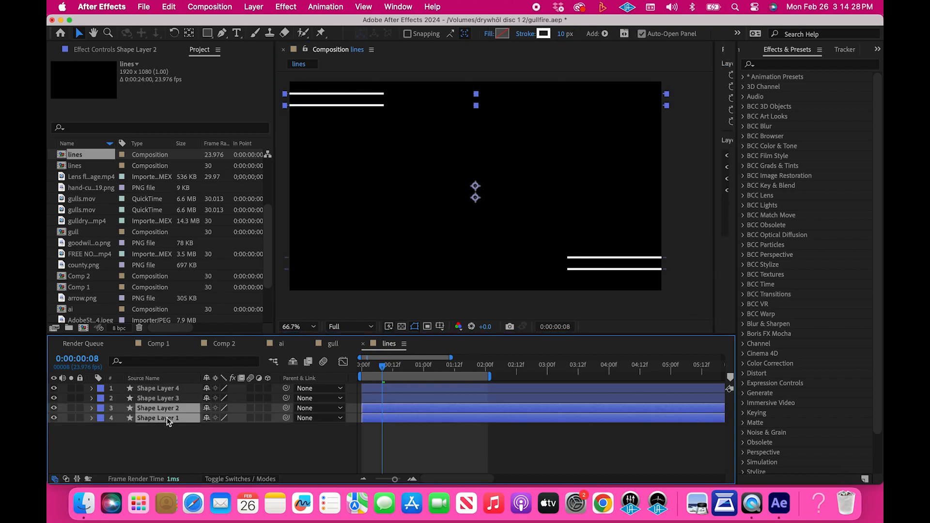
key(Down)
key(Down)
key(Down)
key(Down)
key(Down)
key(Down)
key(Down)
key(Down)
key(Down)
key(Down)
key(Down)
key(Down)
key(Down)
key(Down)
key(Down)
key(Down)
key(Down)
key(Down)
key(Down)
key(Down)
key(Down)
key(Down)
key(Down)
key(Down)
key(Down)
key(Up)
key(Up)
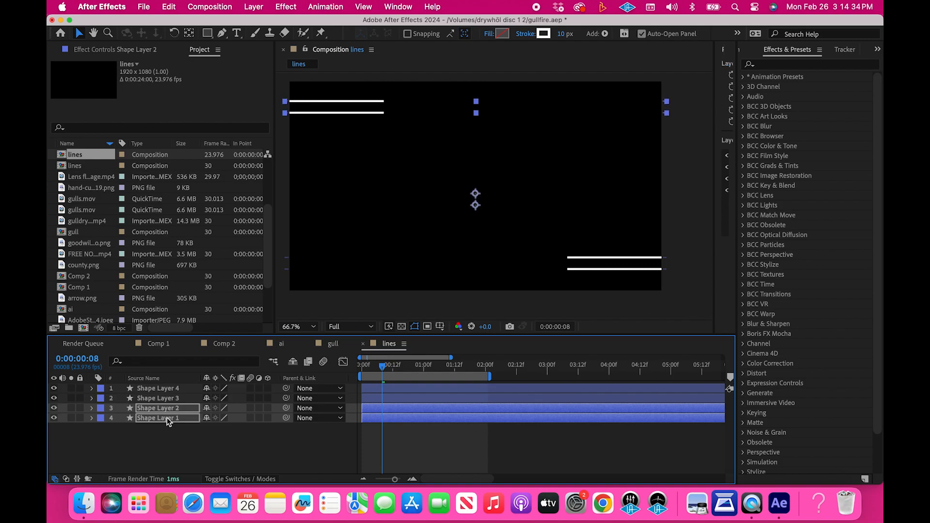
click(677, 272)
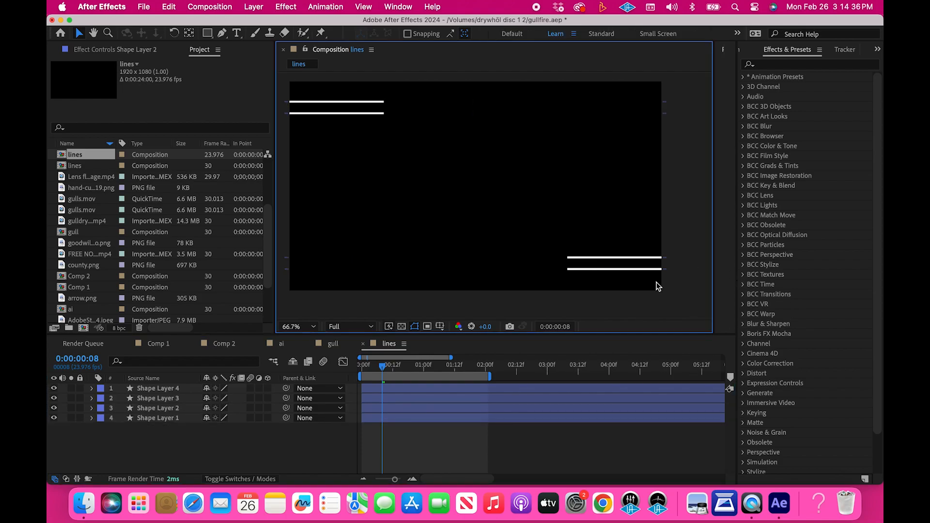
Preview all four lines animating from the beginning, then scrub the playhead to frame 17
drag(395, 366, 310, 362)
key(space)
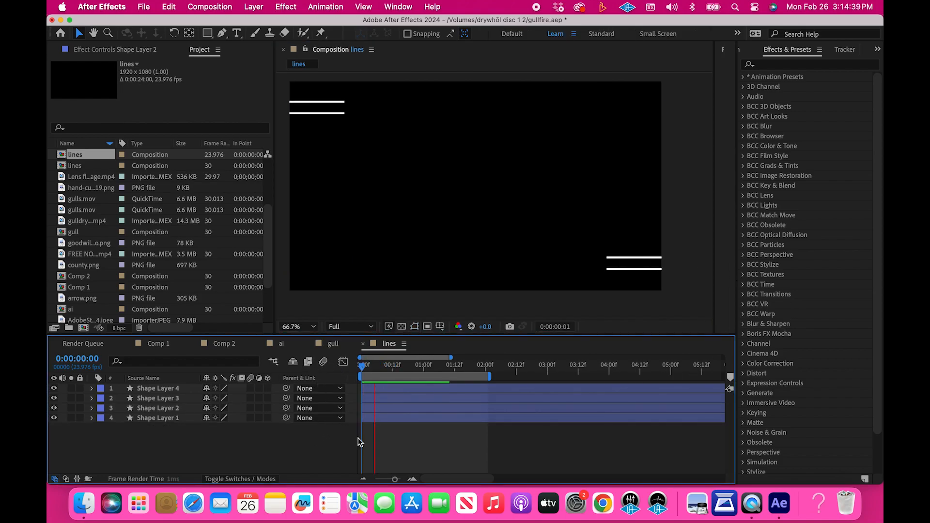
key(space)
drag(374, 366, 406, 368)
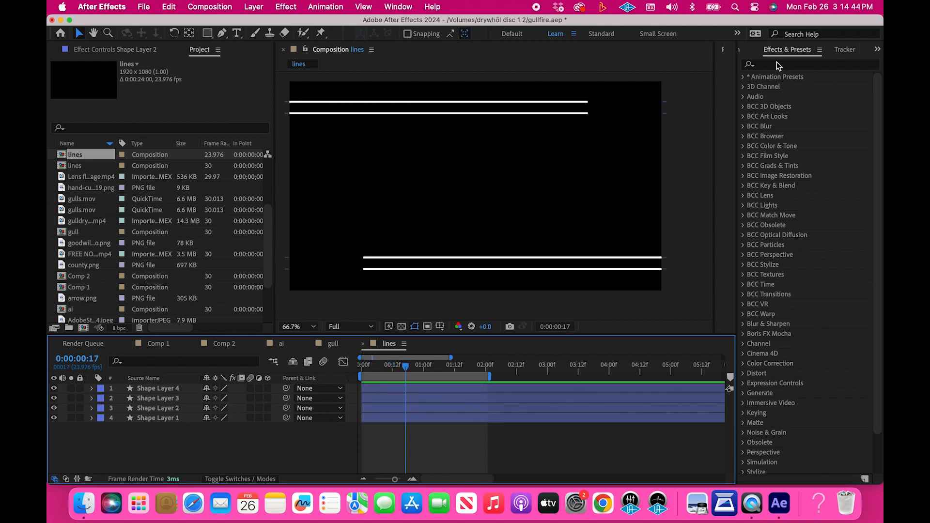
Pre-compose all four shape layers into a new composition named Lines
click(433, 389)
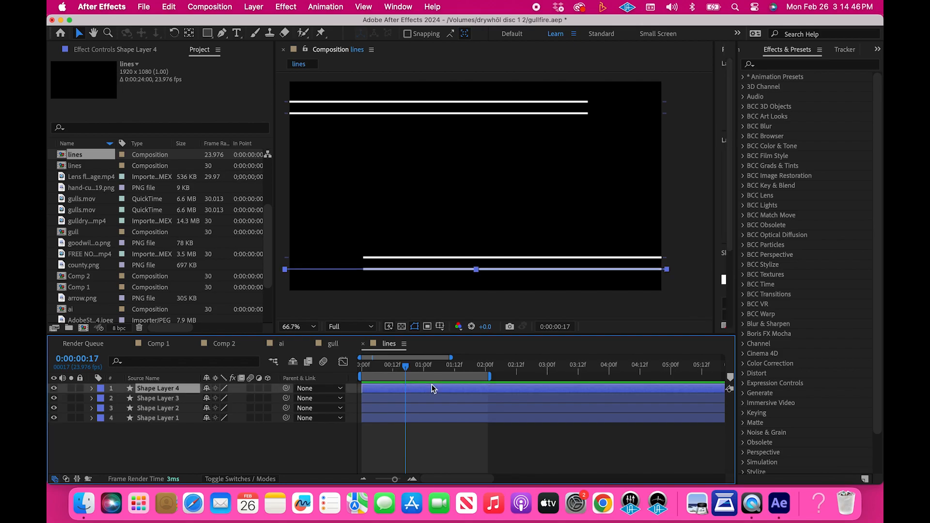
shift+click(425, 415)
right_click(424, 414)
click(457, 408)
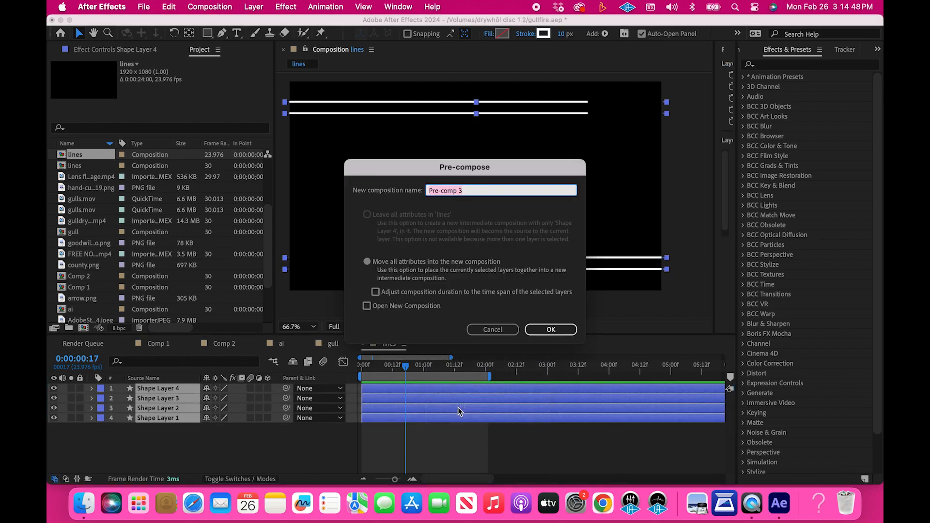
text(Lines)
key(Return)
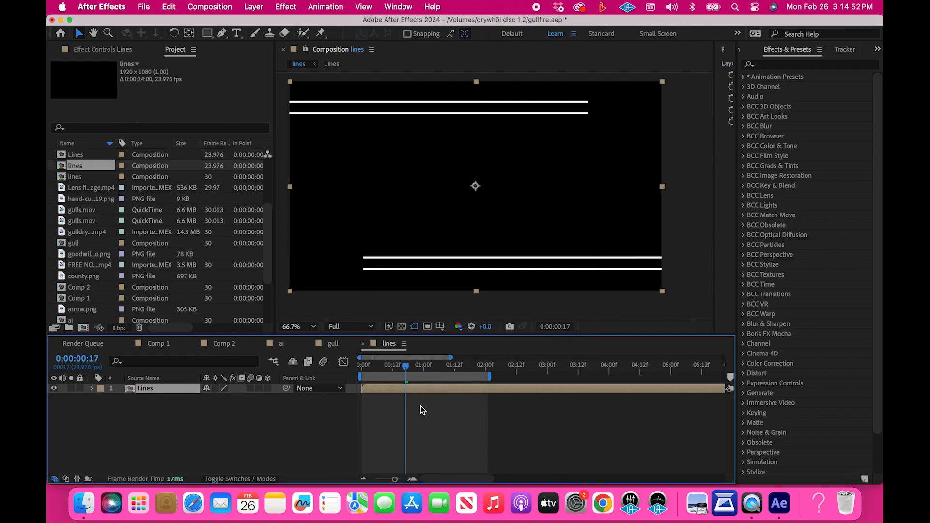
Apply the Stylize Glow effect to the Lines layer and set its Glow Radius to 24
click(775, 64)
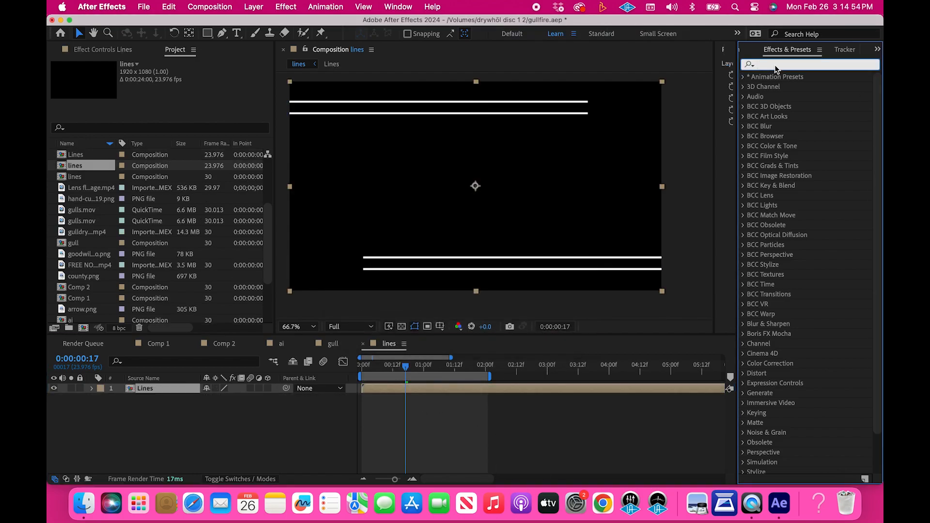
text(glow)
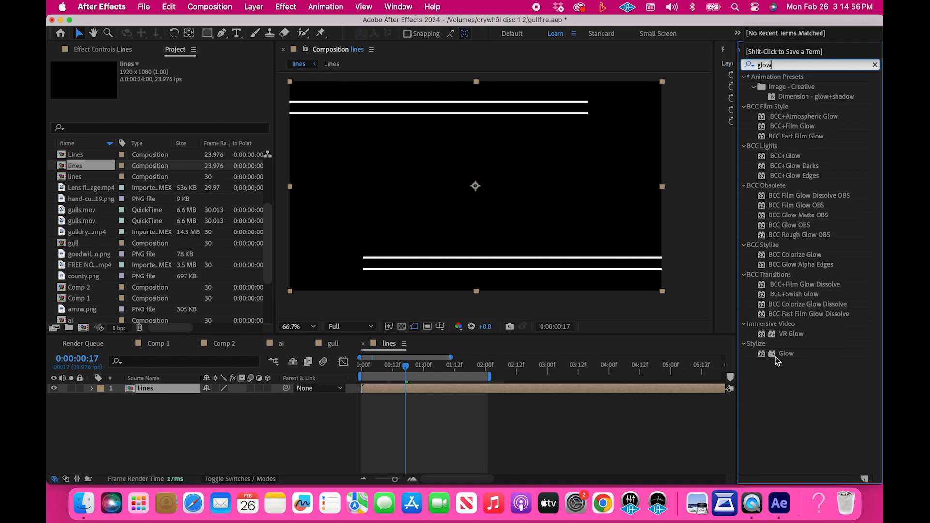
drag(785, 361, 408, 390)
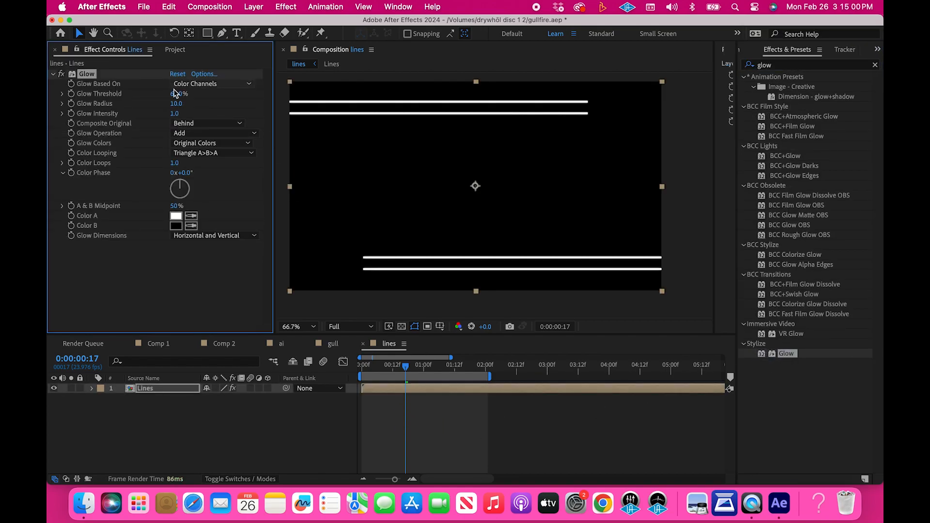
drag(176, 102, 186, 103)
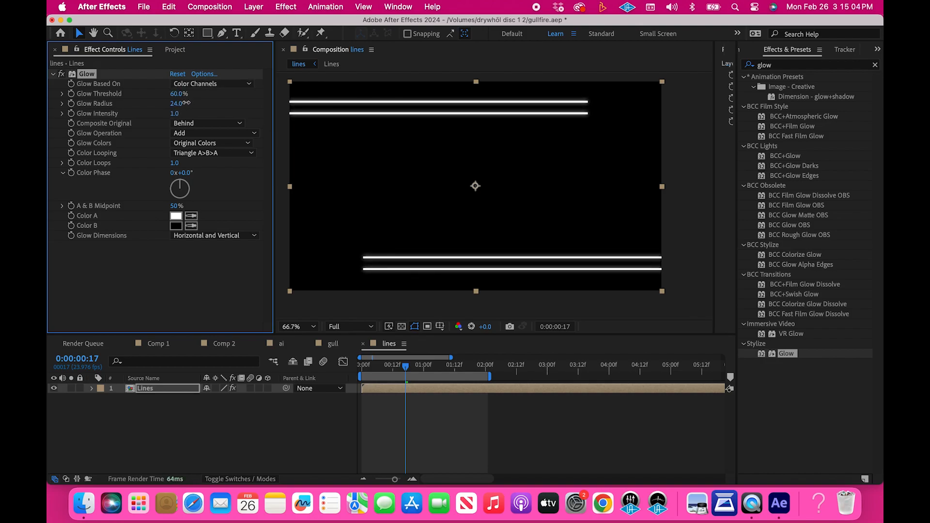
Move the playhead to 0:00:01:00 and apply the CC Flo Motion distort effect to the Lines layer
click(430, 442)
drag(386, 371, 434, 369)
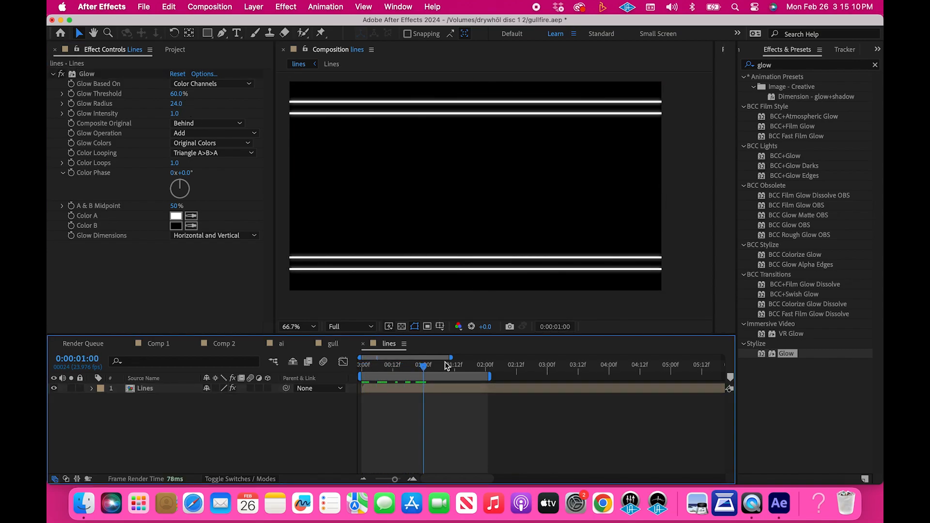
click(874, 63)
click(840, 63)
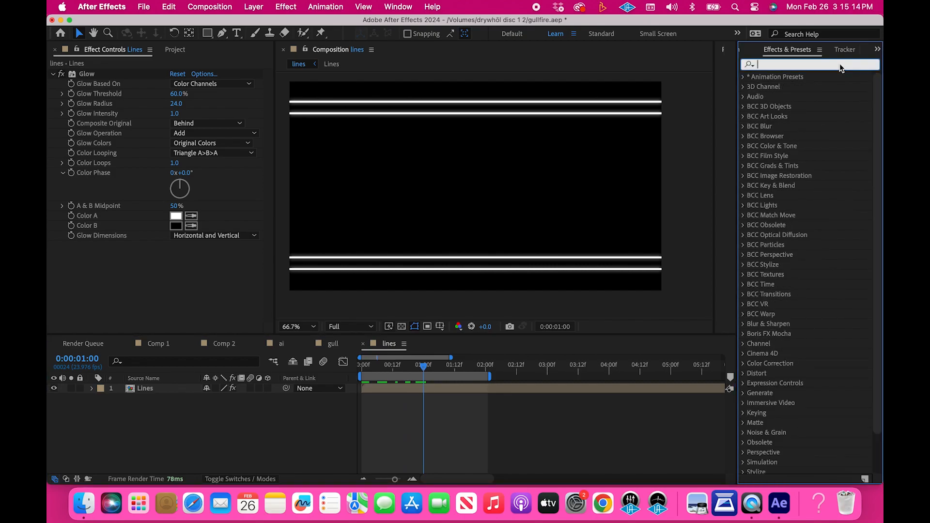
text(cc flo)
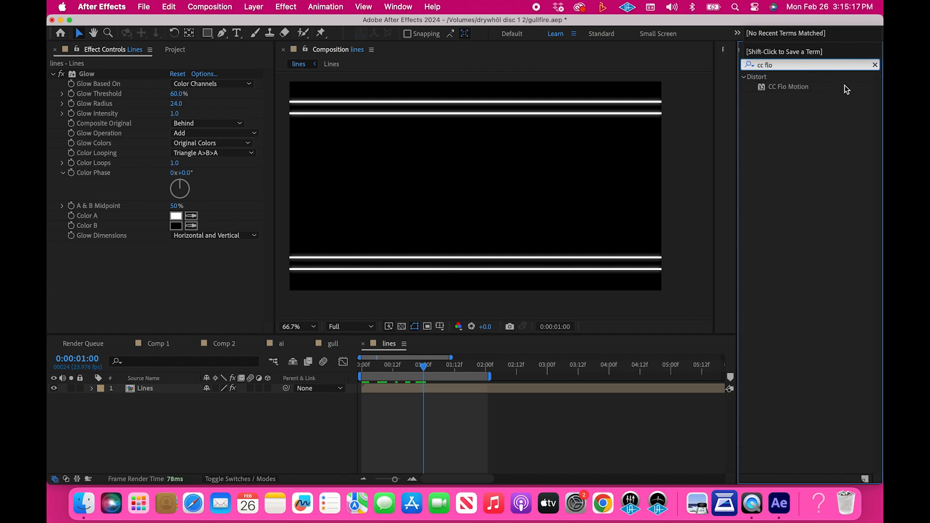
click(836, 88)
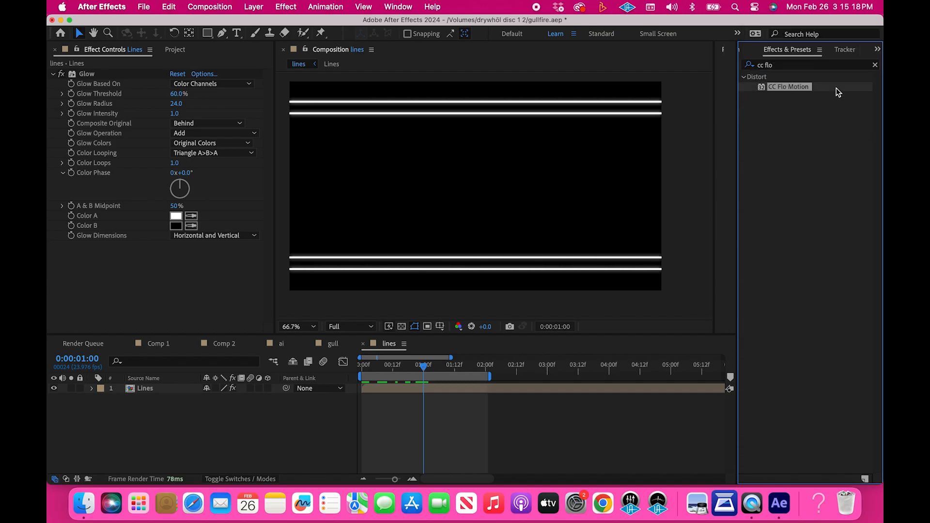
drag(783, 86, 418, 389)
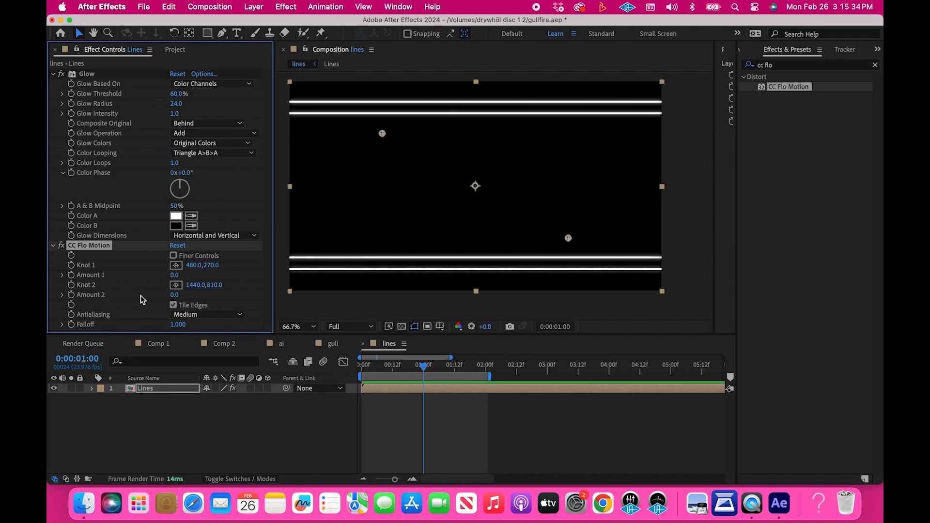
click(176, 267)
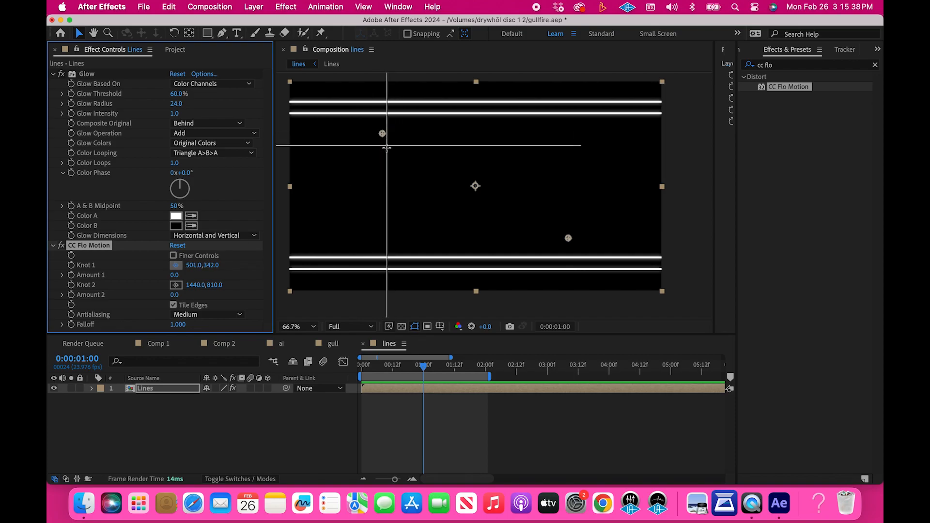
click(394, 170)
key(super+z)
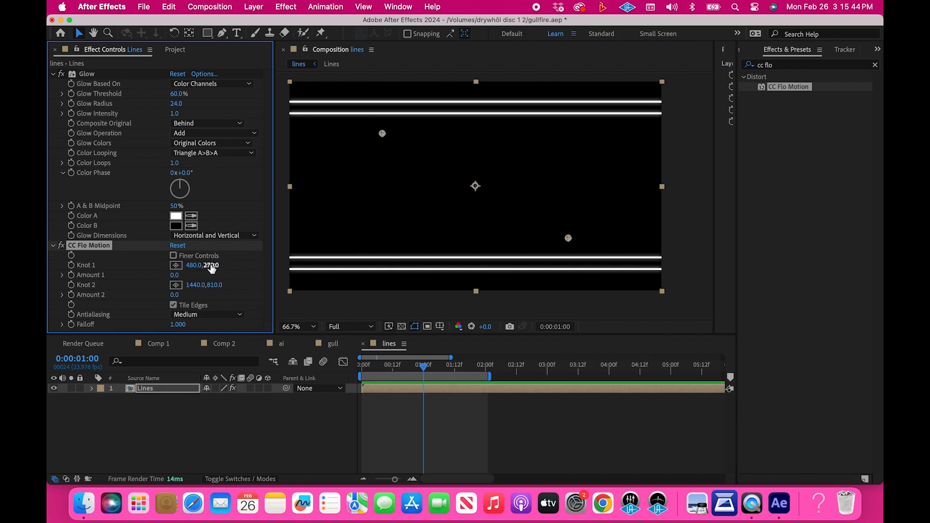
Set both Amount 1 and Amount 2 of CC Flo Motion to 35
drag(178, 274, 195, 274)
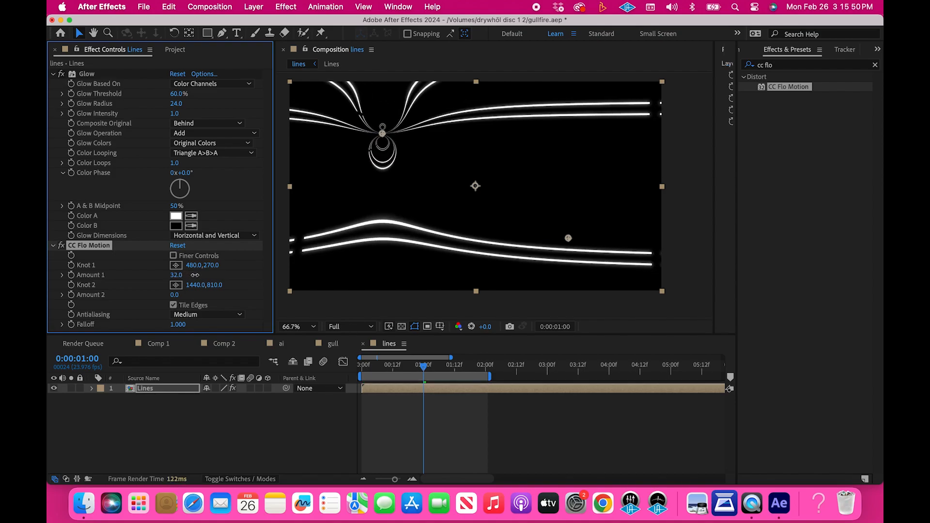
drag(196, 274, 196, 275)
drag(196, 275, 197, 275)
click(175, 275)
text(2)
text(5)
text(5)
key(Return)
click(176, 295)
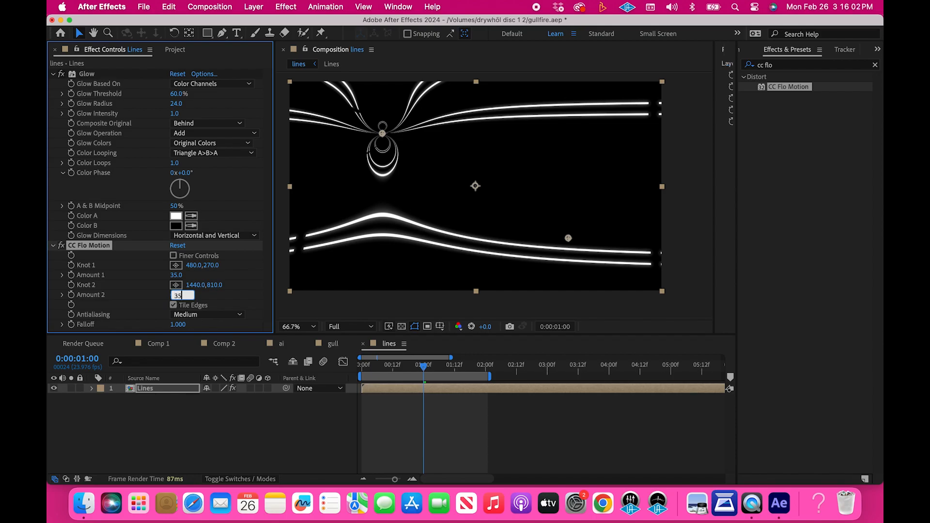
text(35)
key(Return)
Preview the CC Flo Motion distortion on the animated lines from the beginning of the composition
drag(422, 368, 361, 367)
click(394, 414)
key(space)
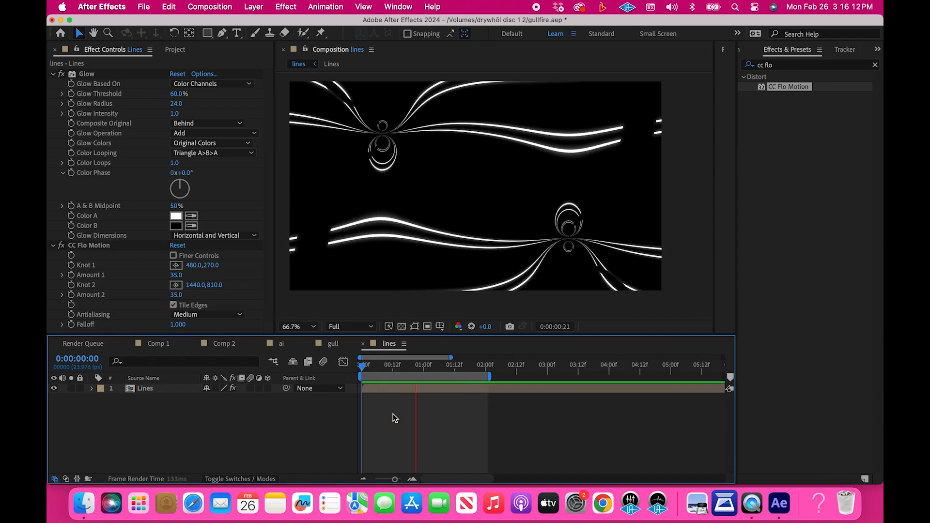
key(space)
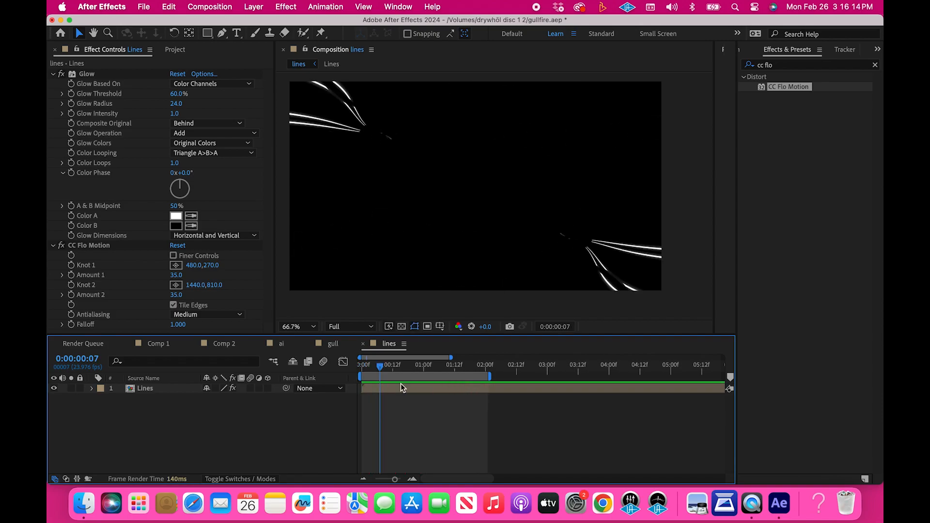
At 0:00:01:01, reposition CC Flo Motion's Knot 1 to about 582, 429 and Knot 2 to about 1200, 651
drag(380, 366, 424, 367)
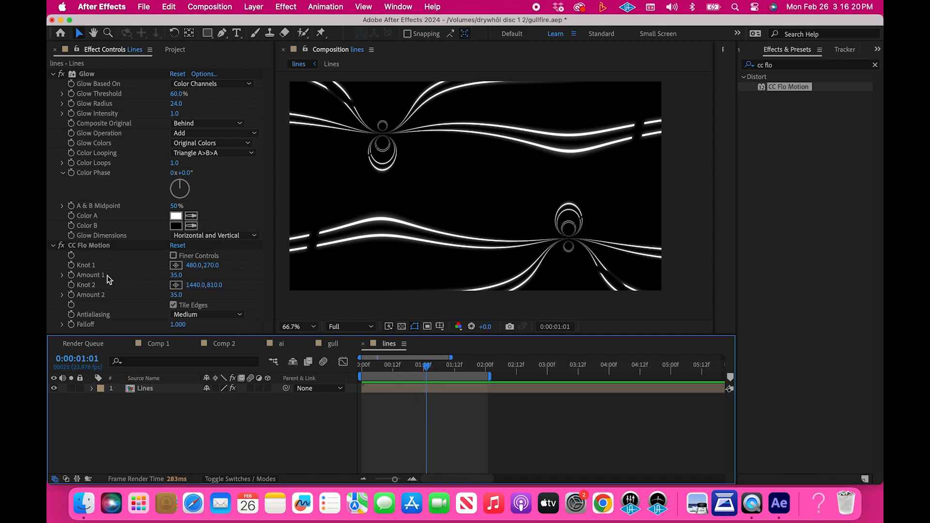
click(177, 265)
click(402, 164)
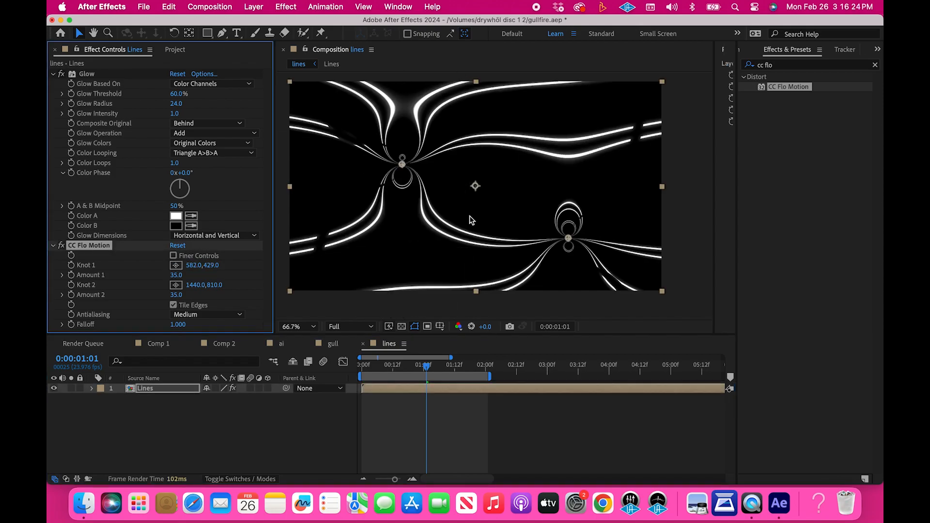
click(176, 284)
click(530, 177)
click(503, 229)
drag(531, 178, 523, 209)
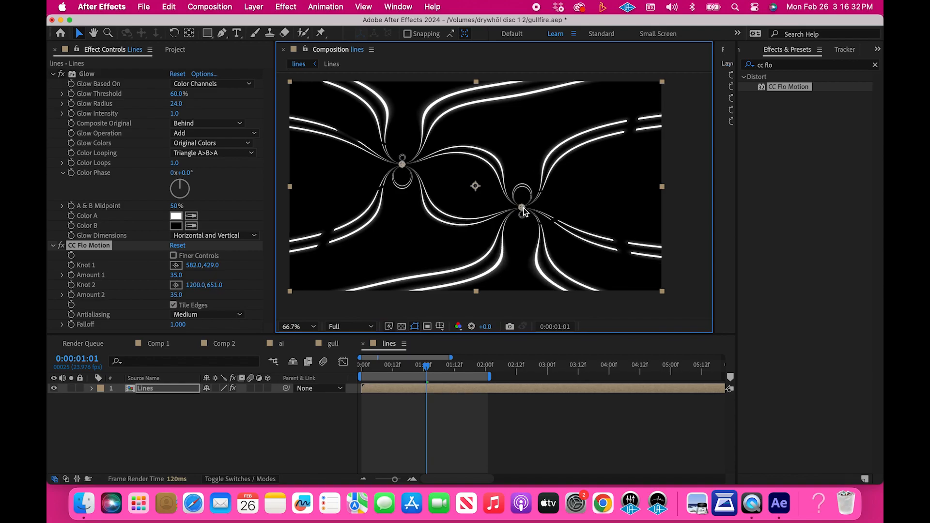
Preview the animation with the repositioned knots from the beginning, then scrub the playhead to frame 23 and deselect the layer
drag(413, 367, 343, 364)
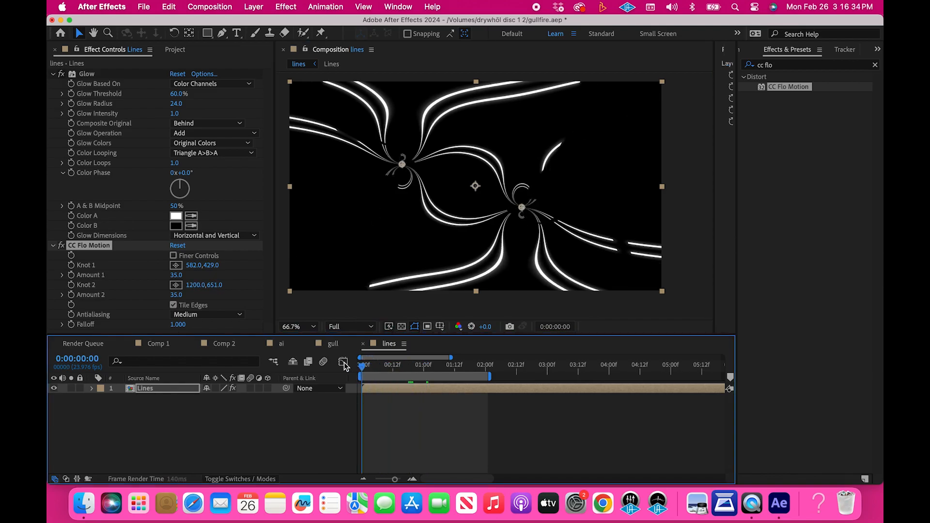
key(space)
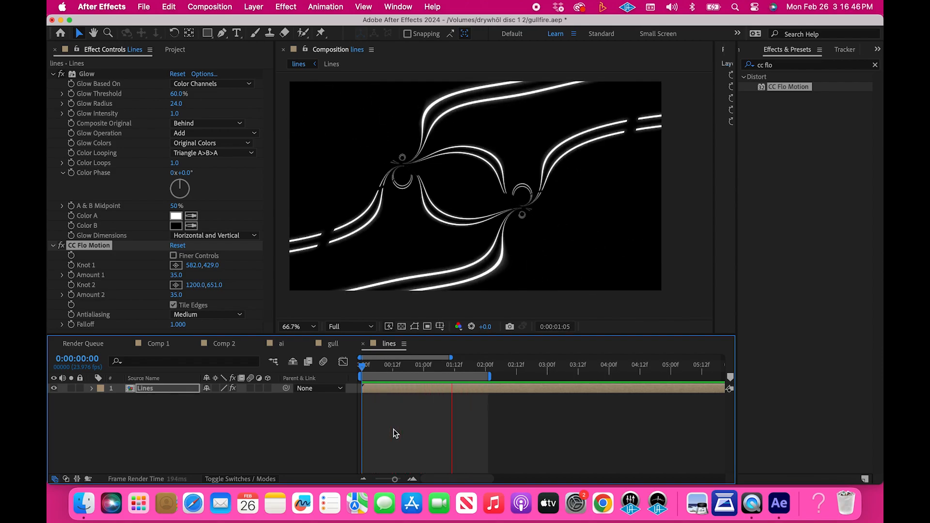
key(space)
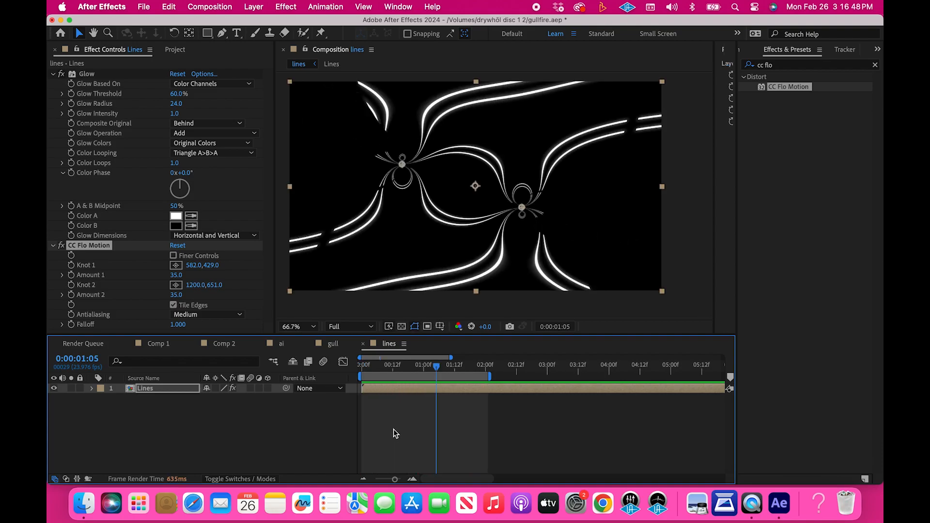
click(394, 365)
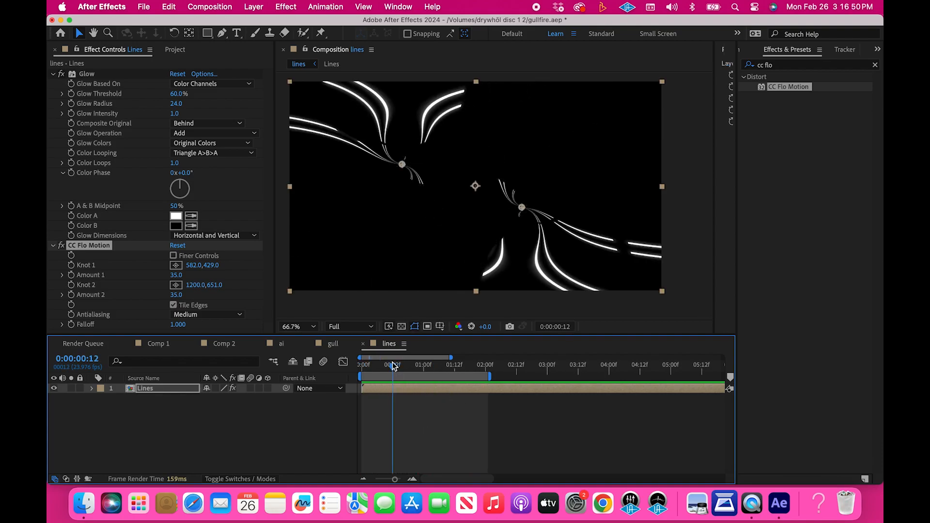
drag(393, 366, 421, 370)
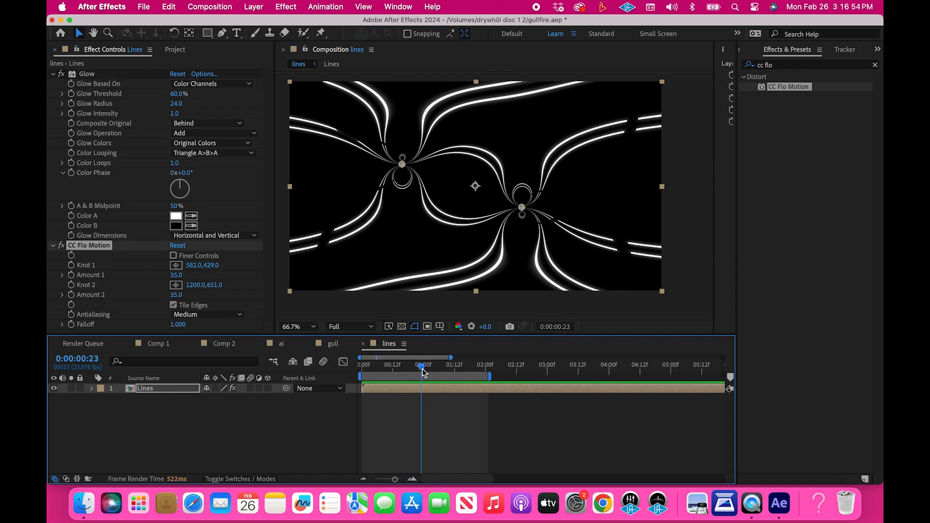
click(383, 400)
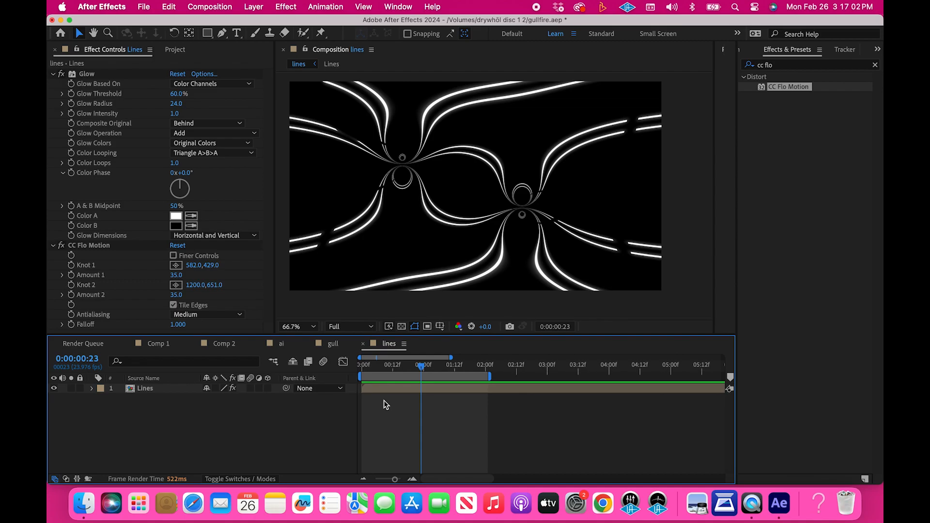